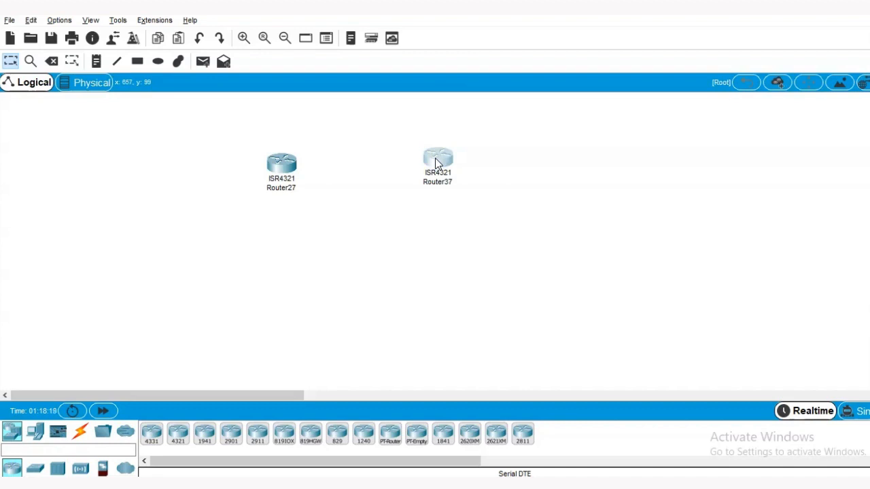
Turn on the Serial0/1/0, GigabitEthernet0/0/1 and GigabitEthernet0/0/0 ports of Router27
click(81, 432)
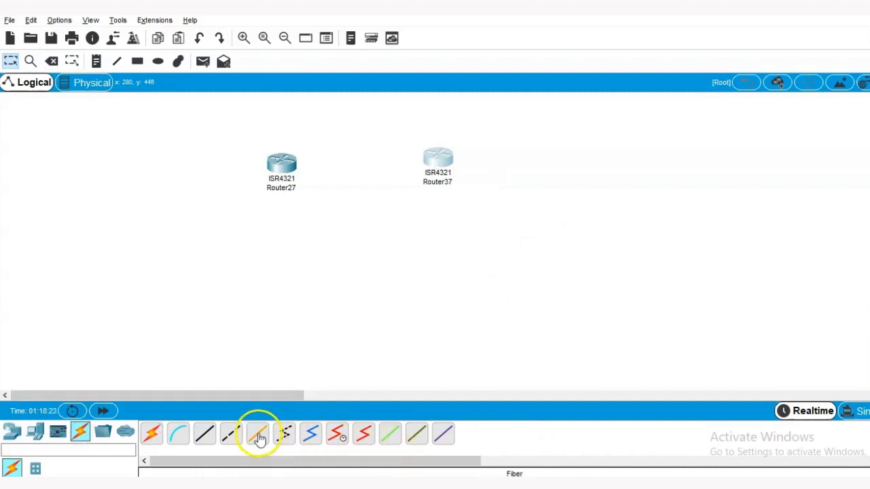
click(284, 166)
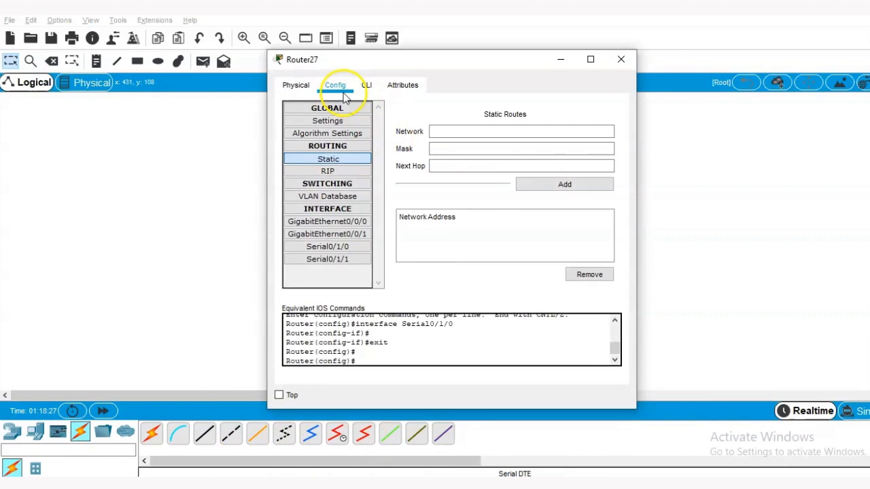
click(306, 87)
click(336, 85)
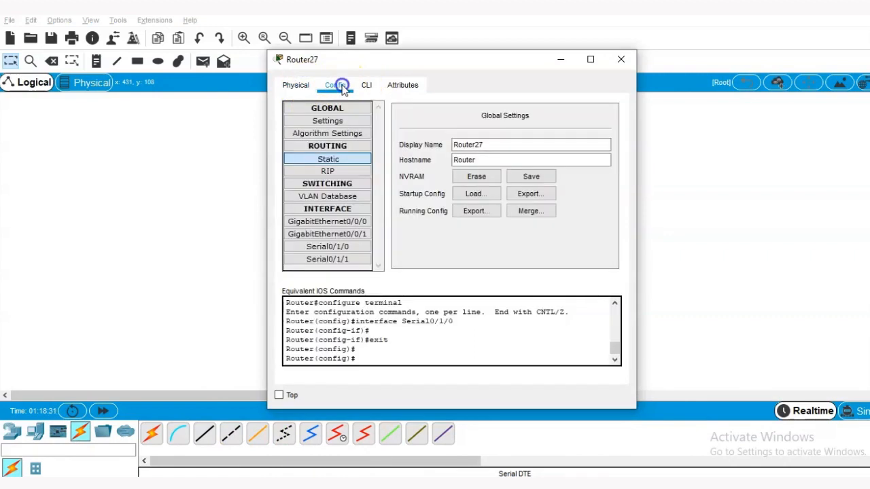
click(344, 250)
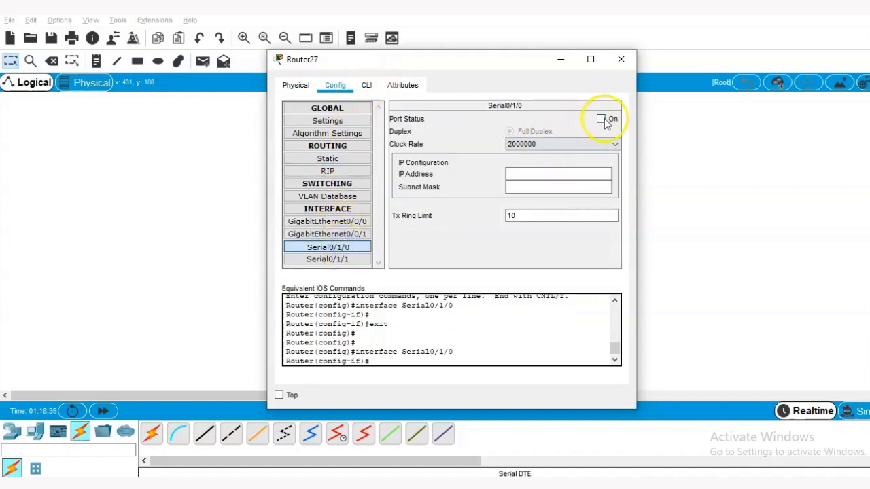
click(601, 120)
click(350, 234)
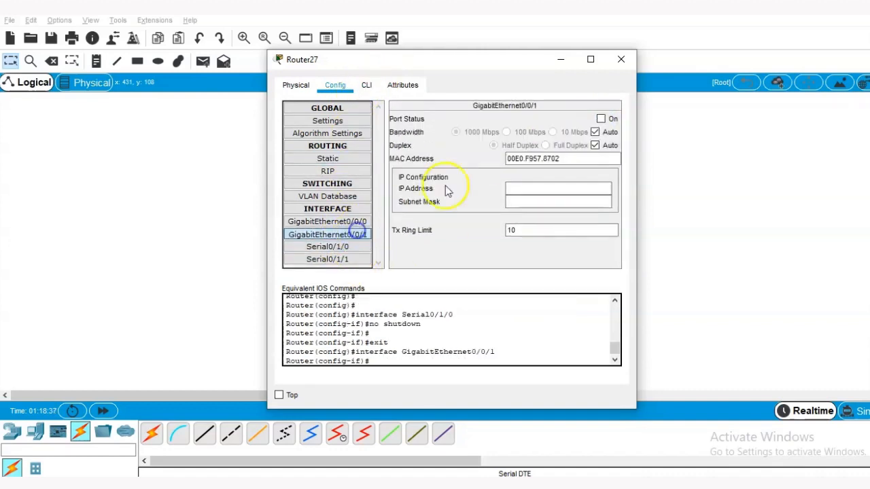
click(601, 119)
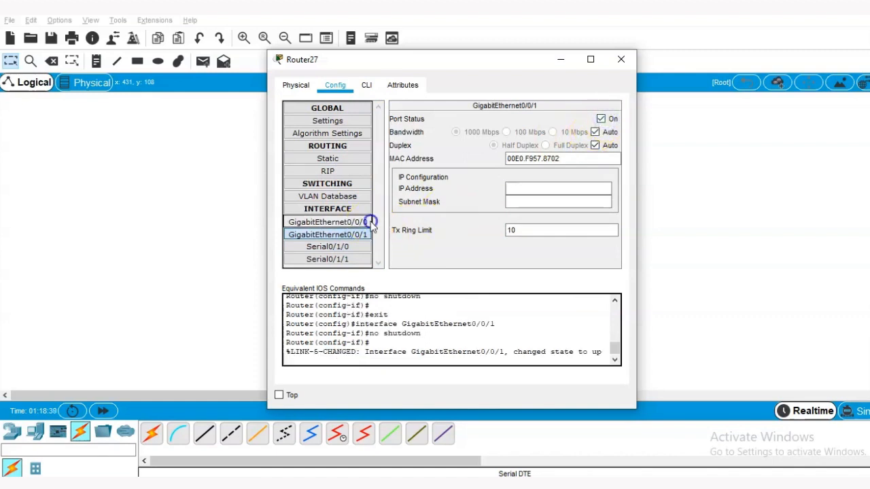
click(365, 222)
click(602, 119)
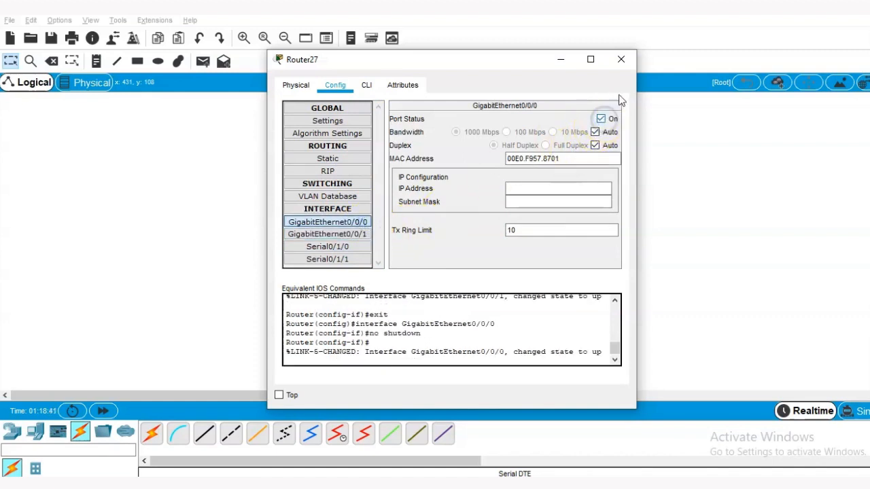
click(622, 60)
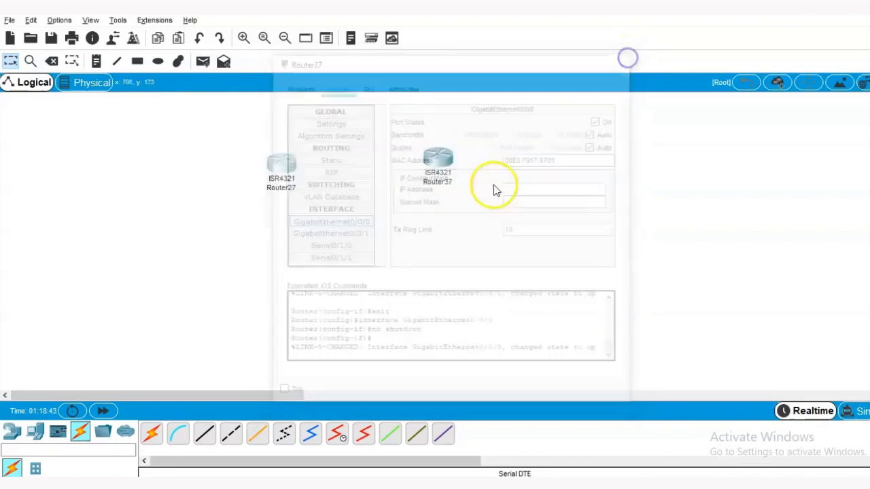
Turn on the GigabitEthernet0/0/0 and GigabitEthernet0/0/1 ports of Router37
click(440, 161)
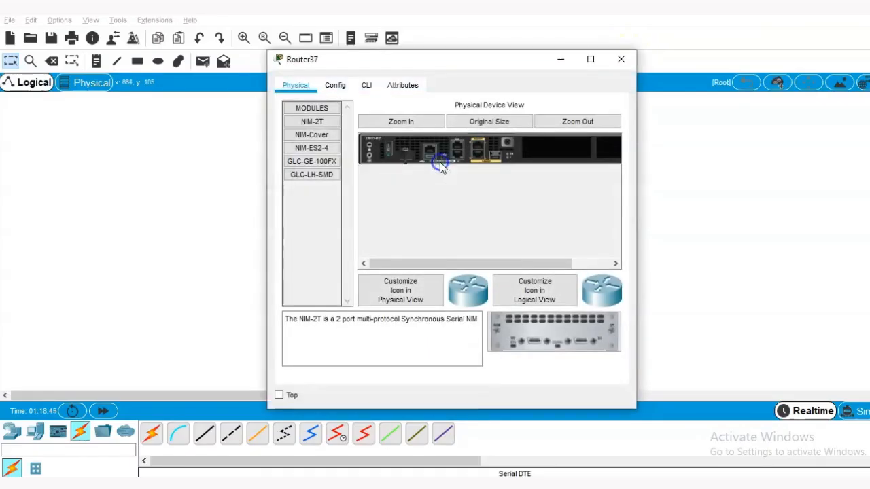
click(332, 87)
click(346, 223)
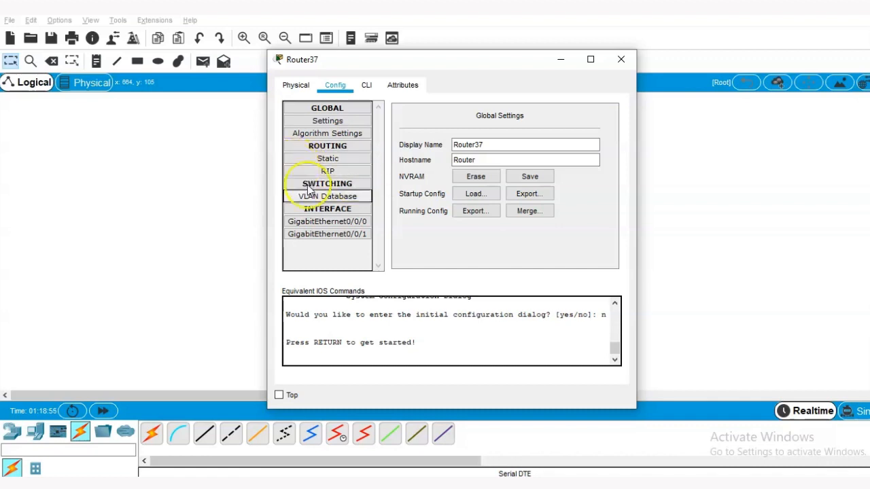
click(342, 222)
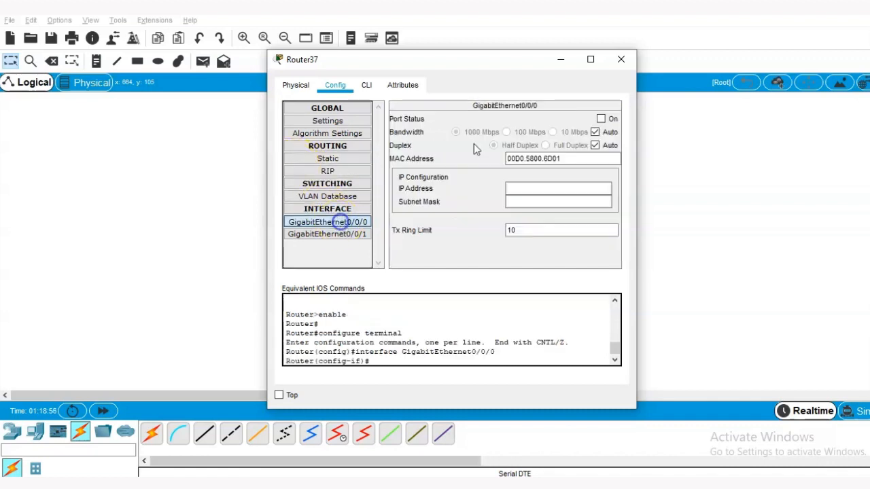
click(600, 119)
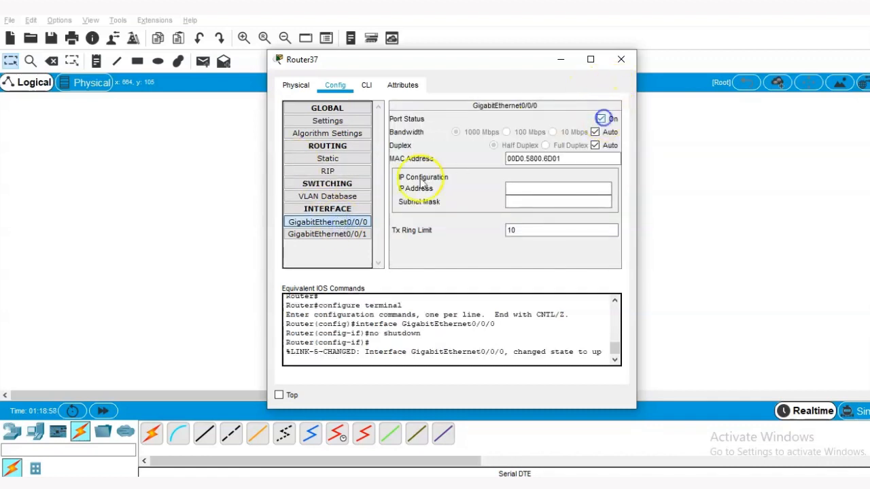
click(350, 234)
click(601, 119)
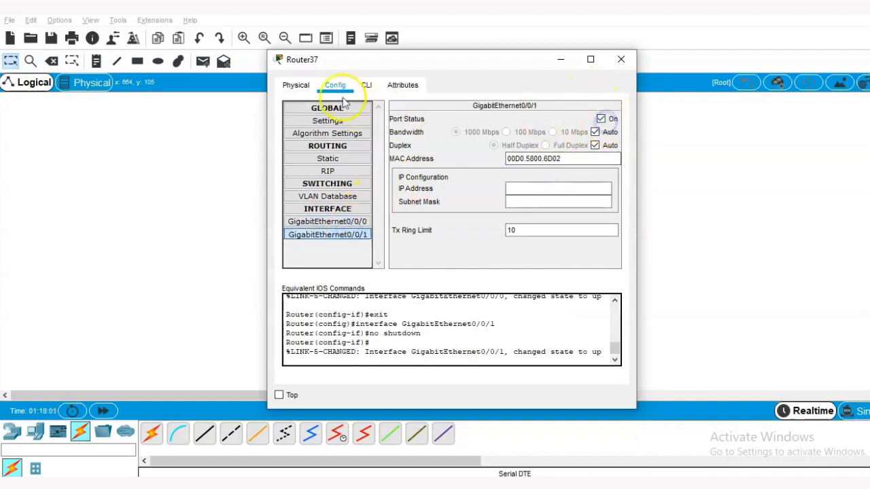
Power off Router37, install a NIM-2T serial module in its first empty slot, and power it back on
click(299, 85)
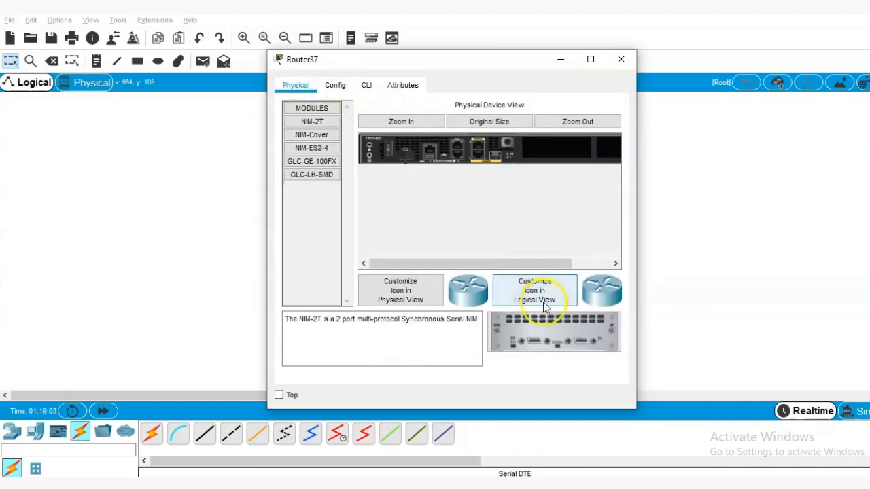
click(389, 148)
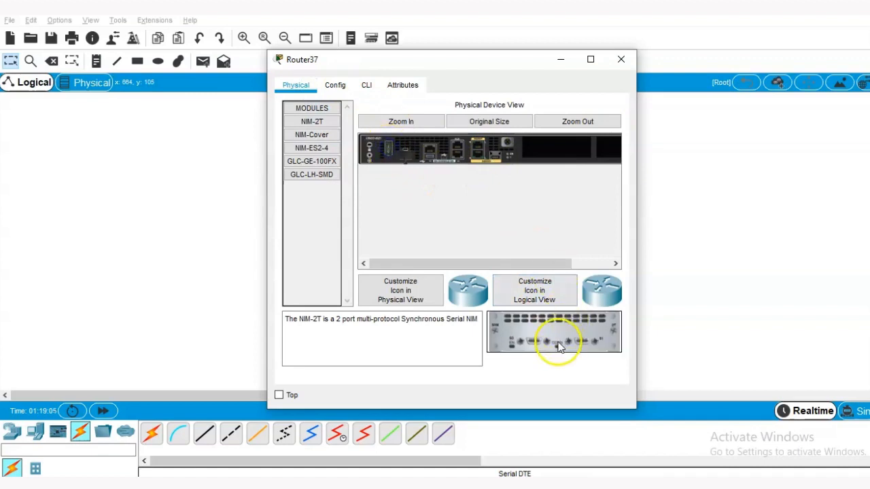
drag(589, 313, 559, 156)
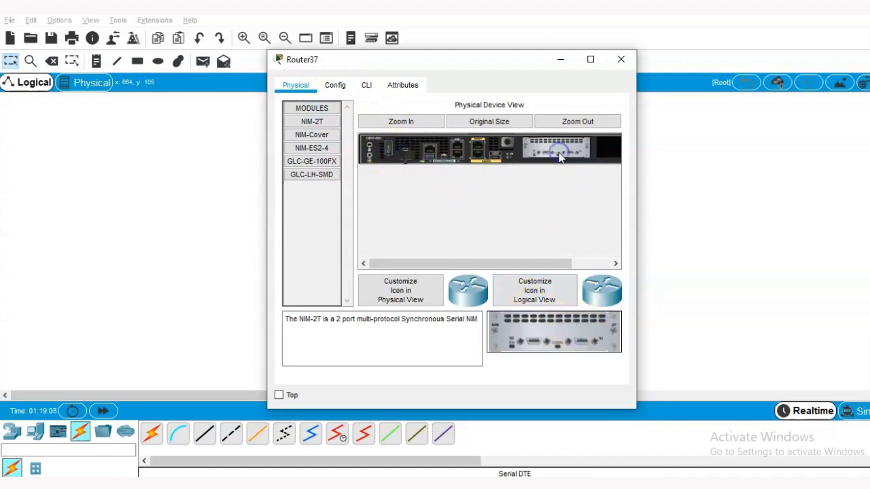
click(389, 150)
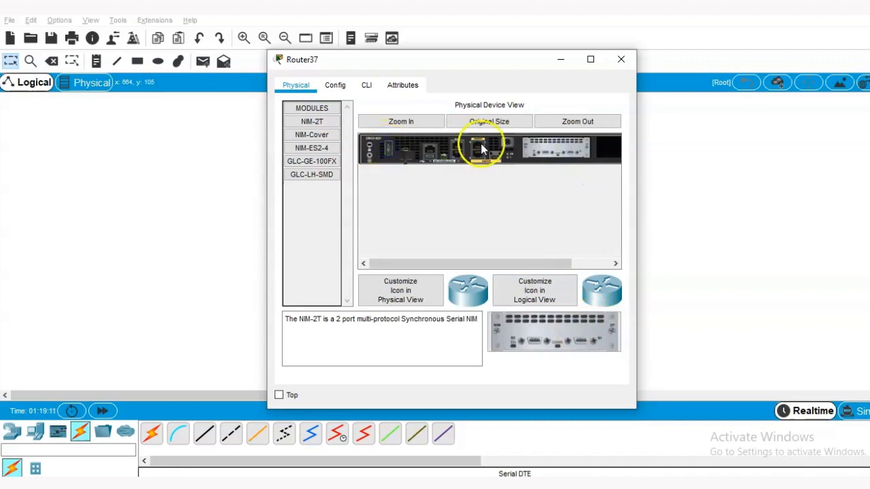
Once Router37 has finished booting, turn on its GigabitEthernet0/0/0 and GigabitEthernet0/0/1 ports
click(333, 88)
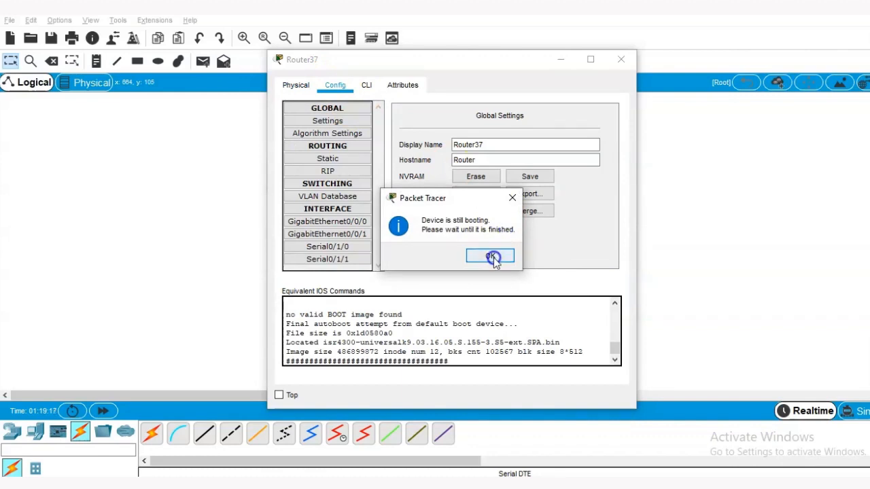
click(494, 256)
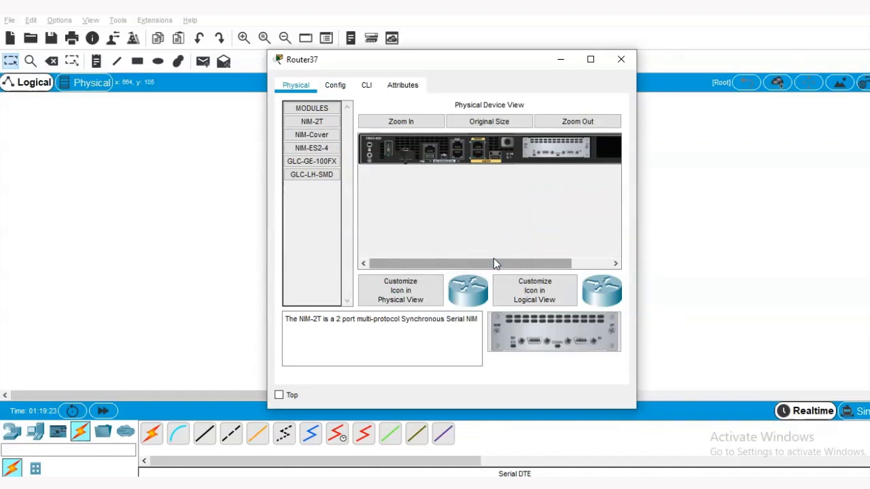
click(333, 86)
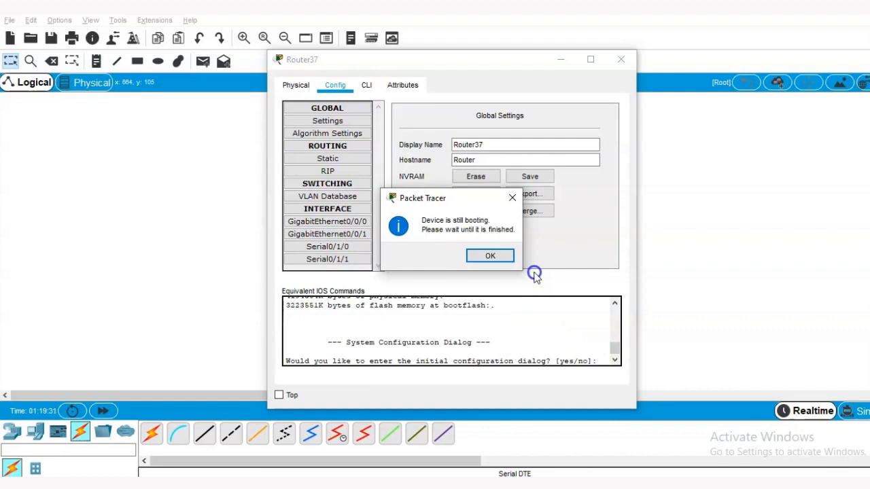
click(503, 255)
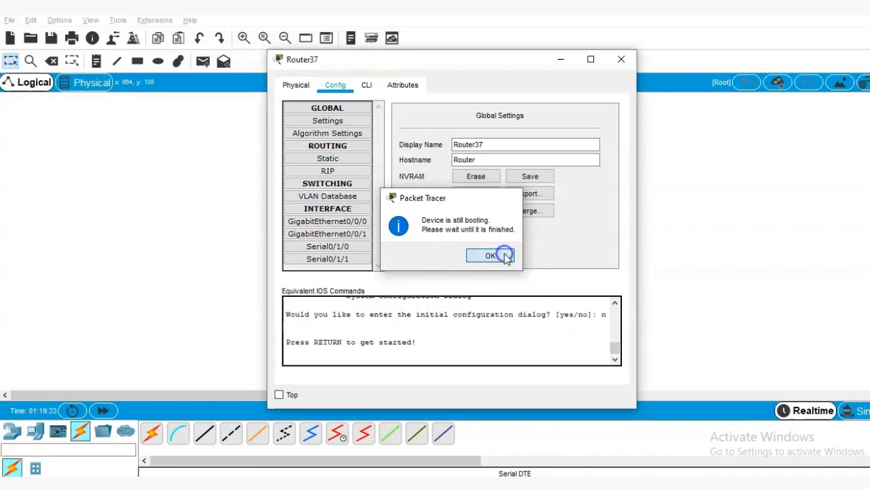
click(333, 221)
click(601, 119)
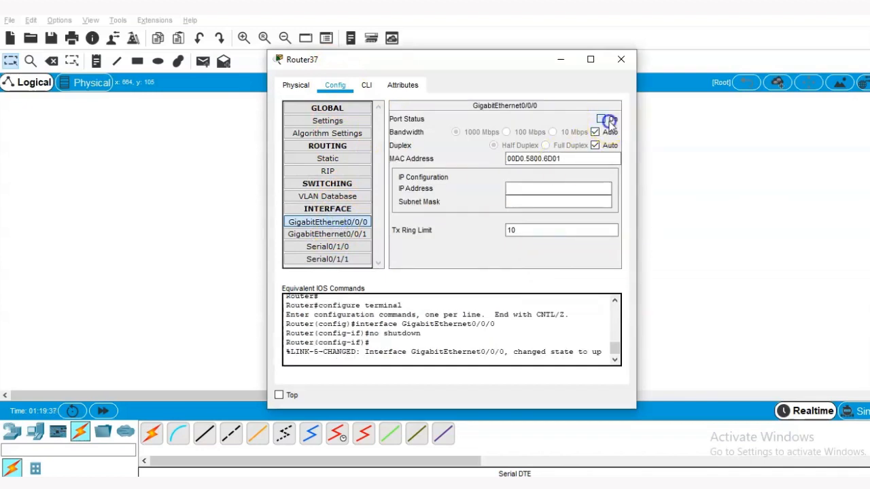
click(354, 234)
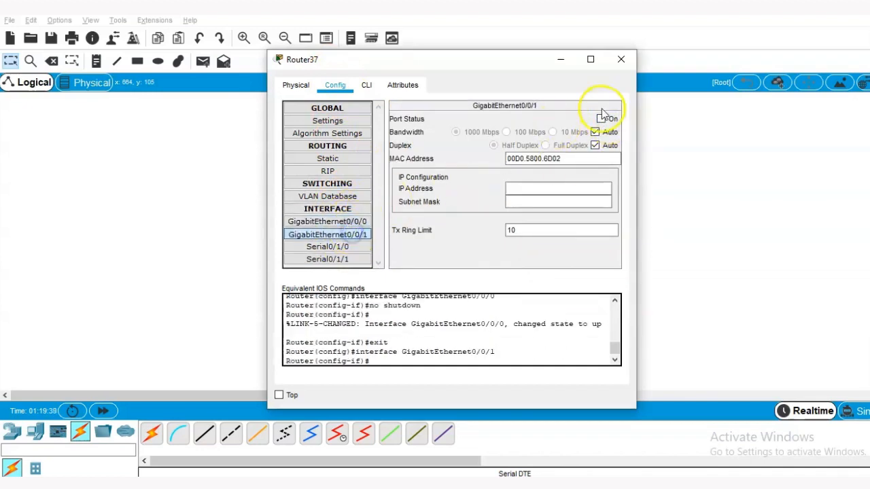
click(601, 119)
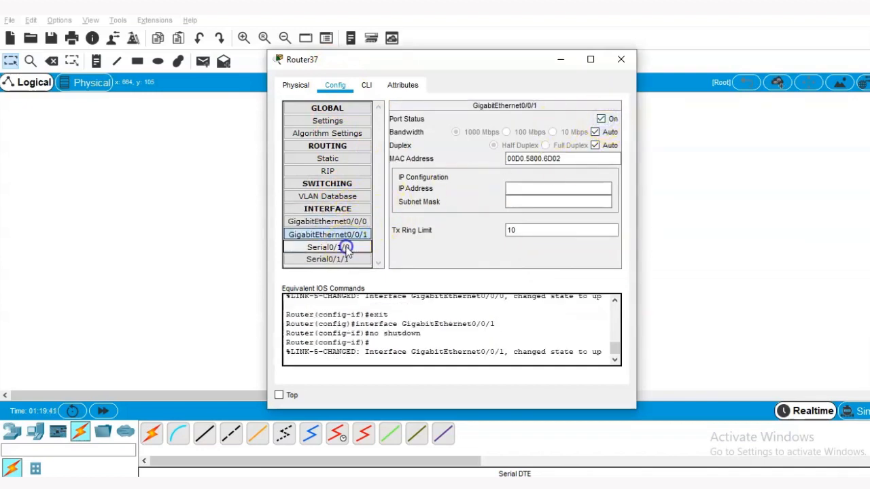
Turn on the Serial0/1/0 and Serial0/1/1 ports of Router37 and close its configuration window
click(340, 247)
click(602, 120)
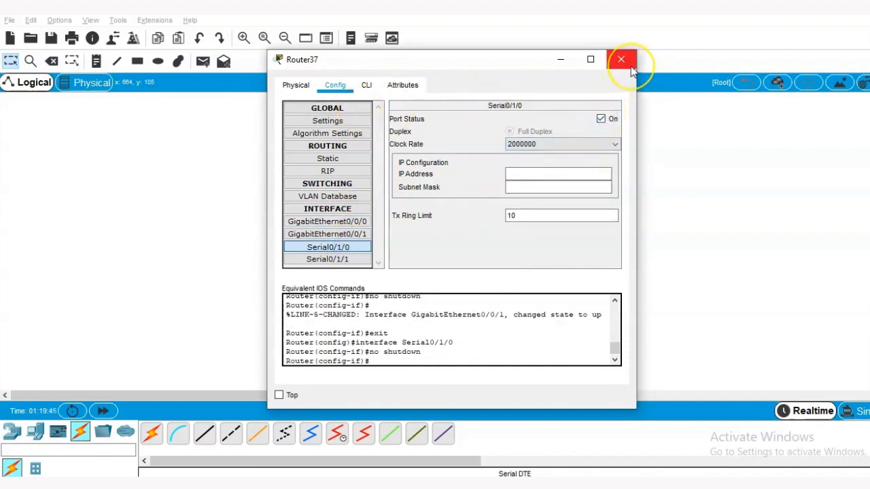
click(340, 259)
click(601, 119)
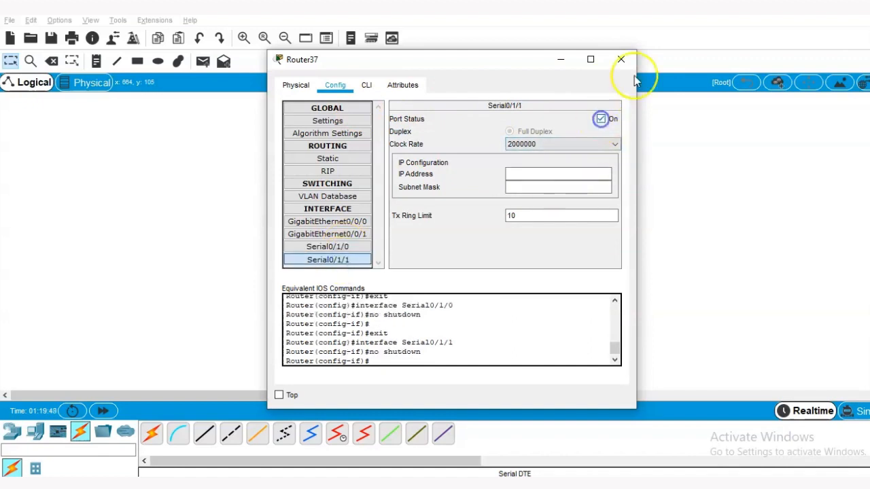
click(632, 59)
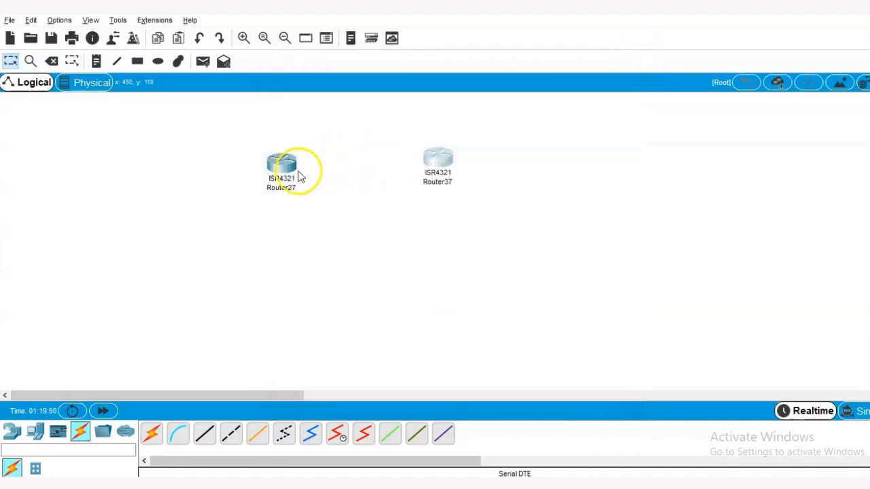
Move Router37 level with Router27 and rename Router27 as R1
drag(447, 158, 448, 165)
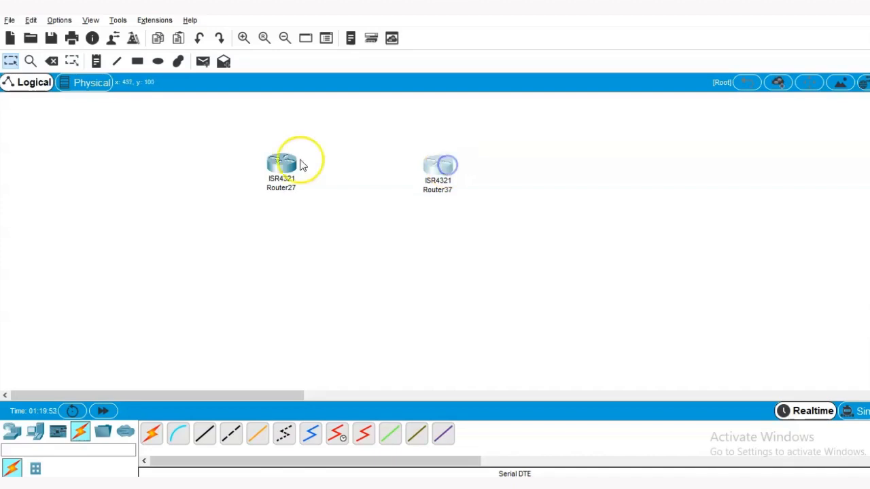
click(286, 188)
click(297, 187)
key(BackSpace)
key(BackSpace)
key(BackSpace)
key(BackSpace)
key(BackSpace)
key(BackSpace)
key(BackSpace)
key(BackSpace)
text(R)
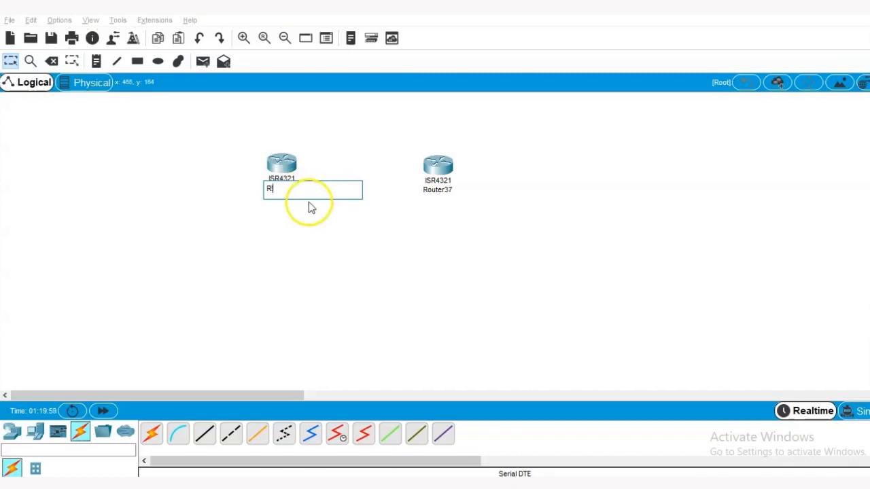
text(1)
Try to rename Router37 as R1
click(437, 190)
key(BackSpace)
text(R1)
click(521, 172)
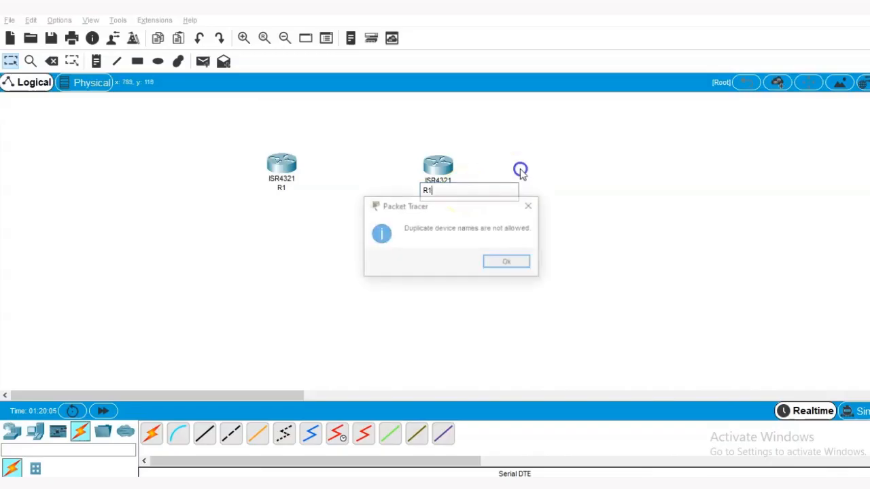
click(530, 205)
Rename Router37 as R2
click(448, 188)
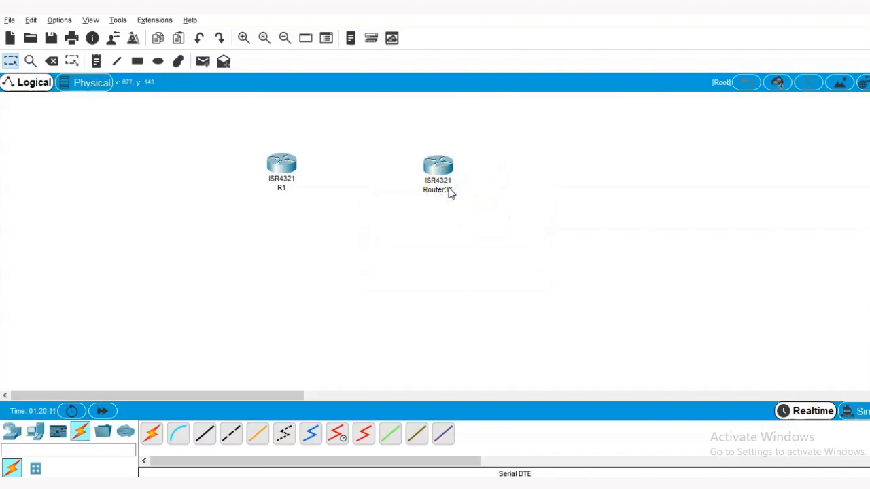
click(448, 190)
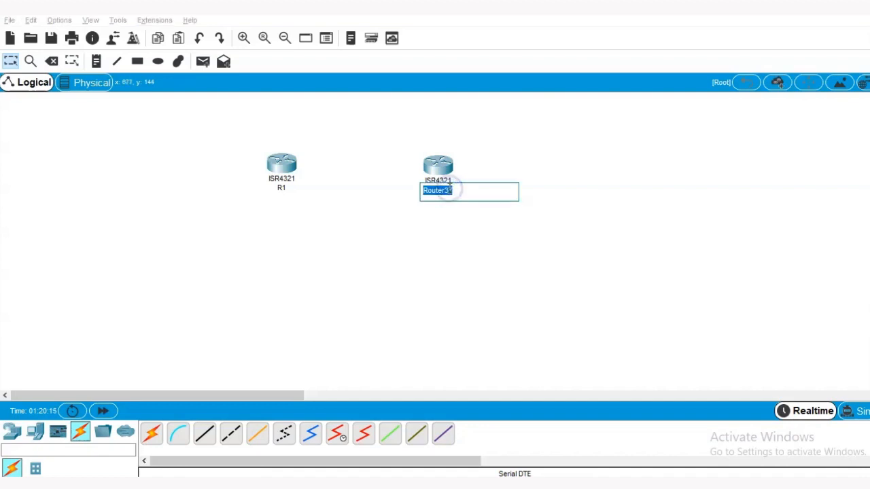
text(R2)
click(448, 246)
Open the Serial0/1/0 interface settings of R1 for entering its IP address
click(272, 166)
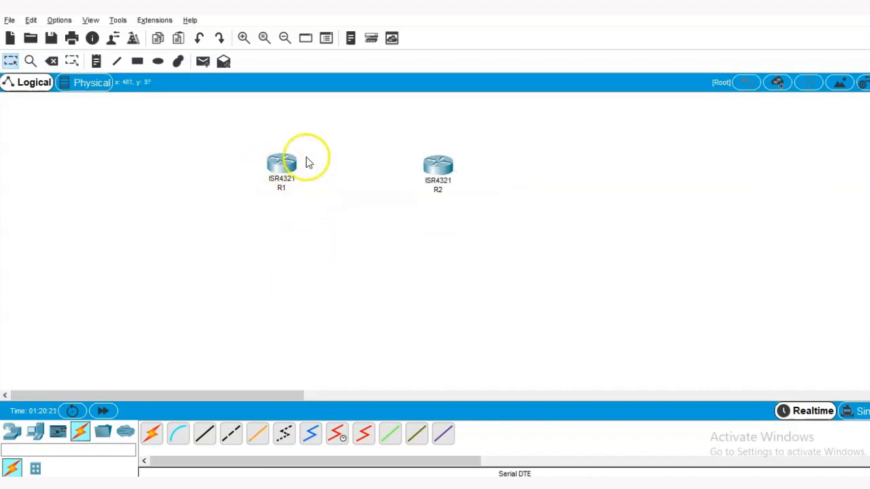
click(281, 166)
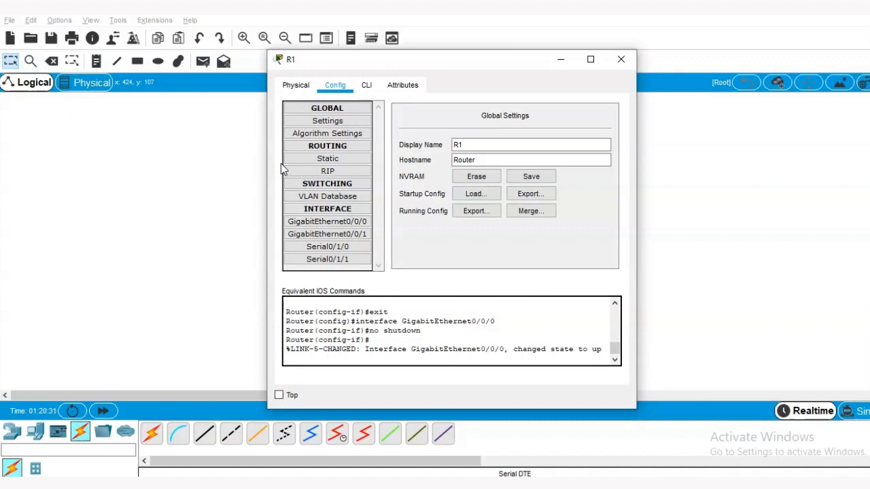
click(350, 248)
click(529, 174)
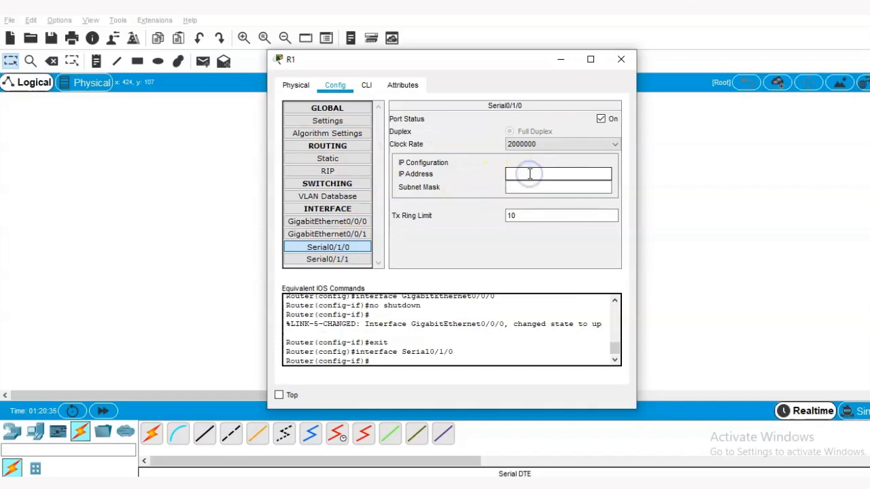
Try to assign the IP address 209.165.200.255 to R1's Serial0/1/0 interface
text(209.165.200.2)
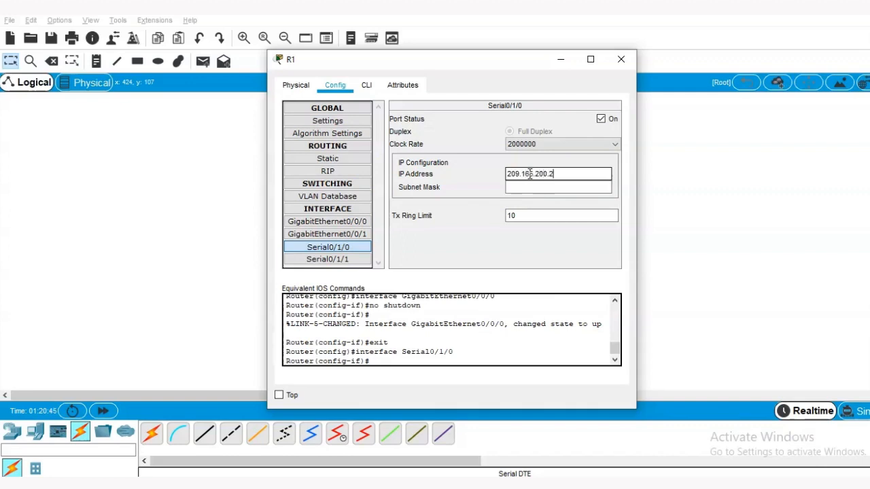
text(55)
click(571, 189)
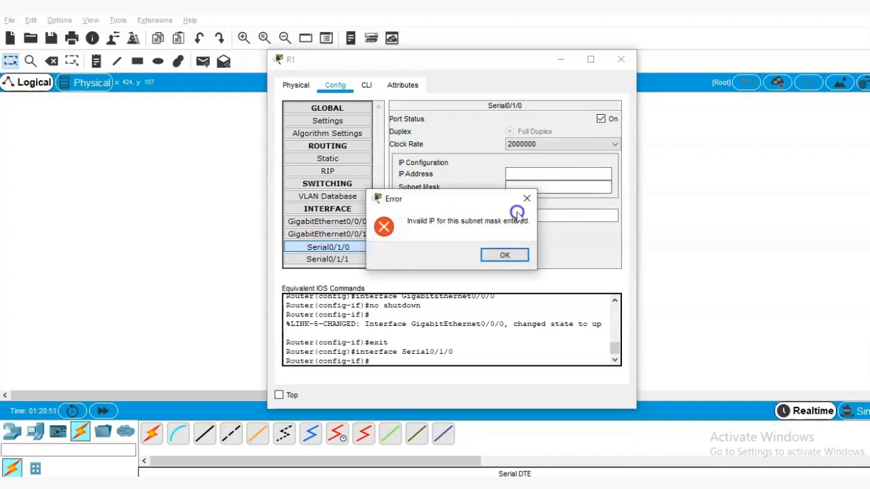
click(503, 256)
Set R1's Serial0/1/0 IP address to 209.165.200.225 with subnet mask 255.255.255.252 and close its configuration window
click(555, 178)
text(209)
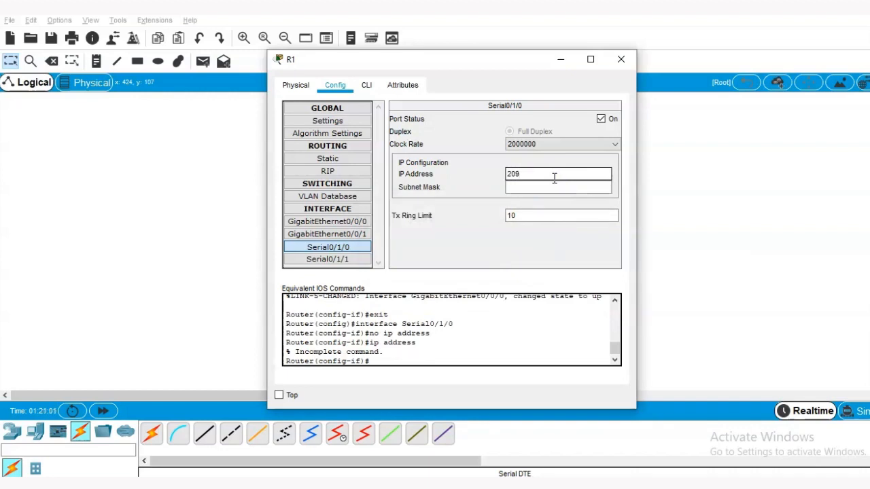
text(.165.200.225)
click(589, 185)
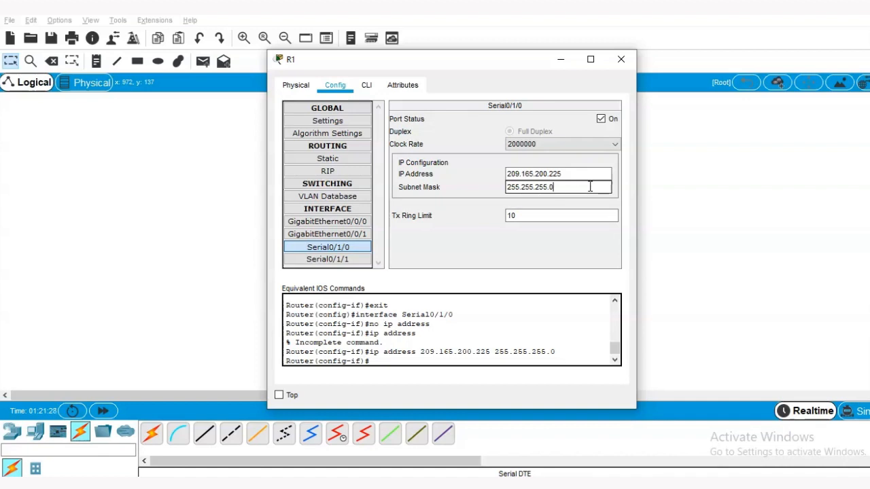
key(BackSpace)
click(608, 201)
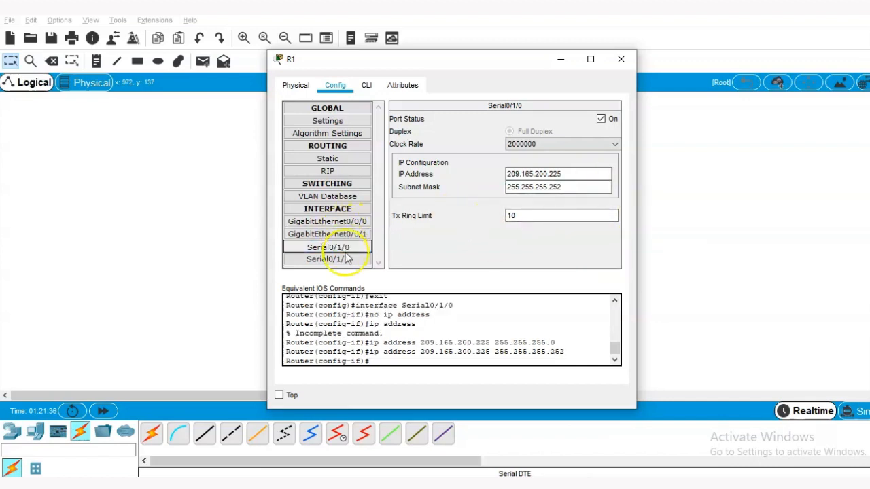
click(619, 60)
Set R2's Serial0/1/0 IP address to 209.165.200.226 with subnet mask 255.255.255.252 and close its configuration window
click(438, 170)
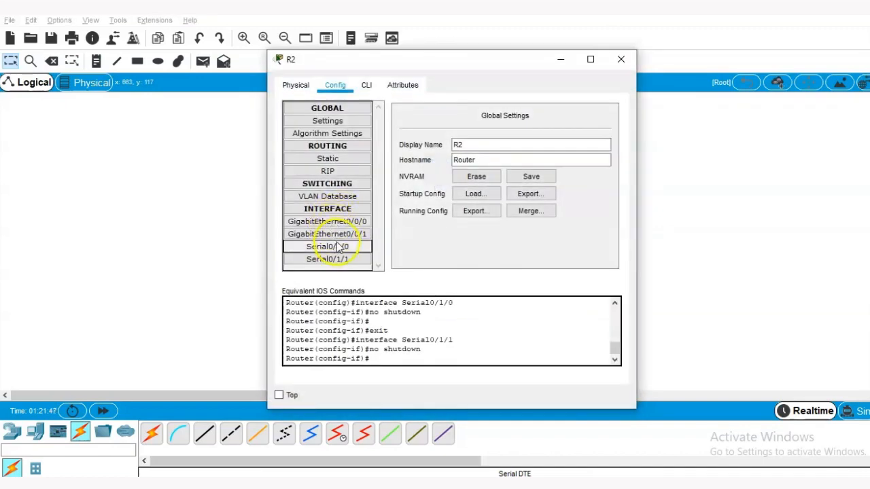
click(333, 246)
click(524, 174)
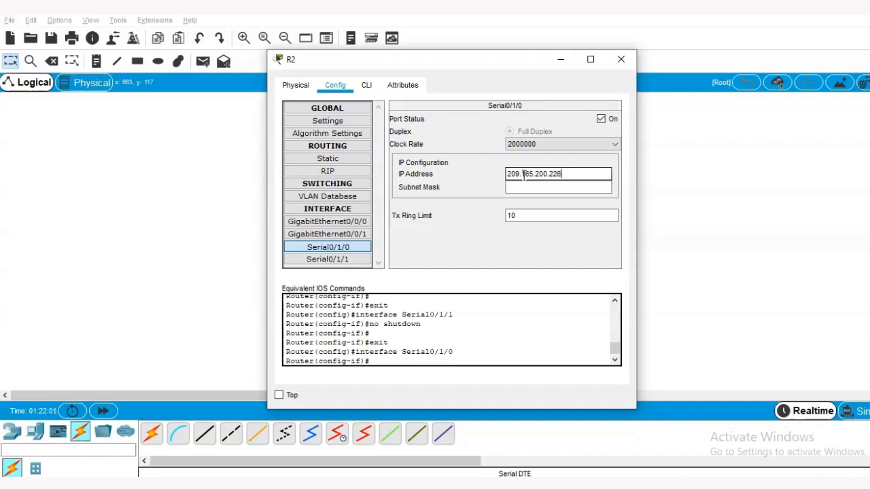
click(571, 186)
key(BackSpace)
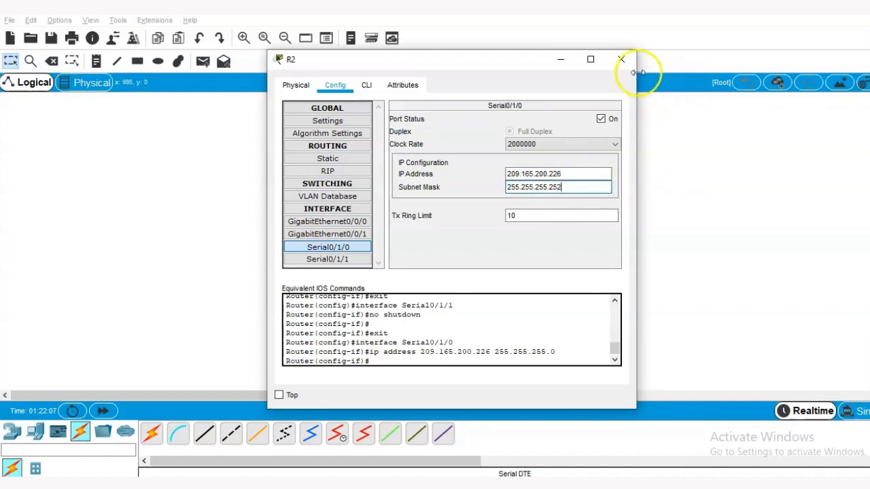
click(628, 59)
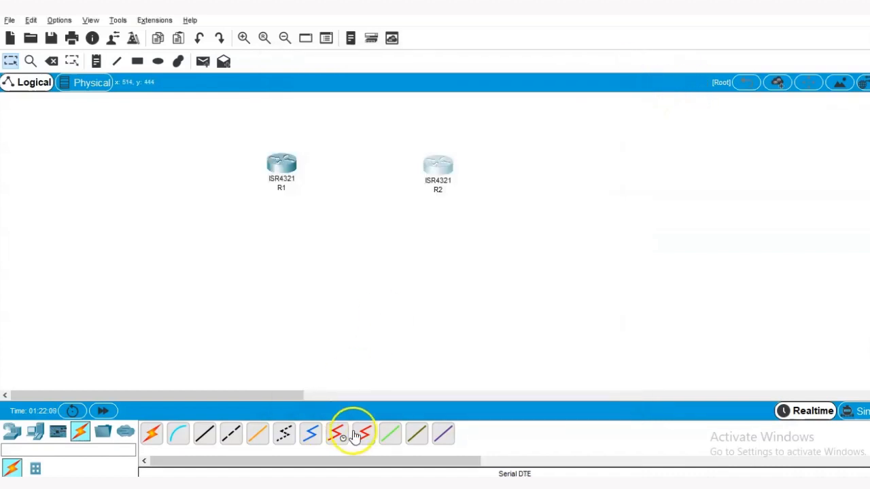
Connect R1 to Serial0/1/0 of R2 with a Serial DTE cable and slightly adjust the routers' positions
click(362, 439)
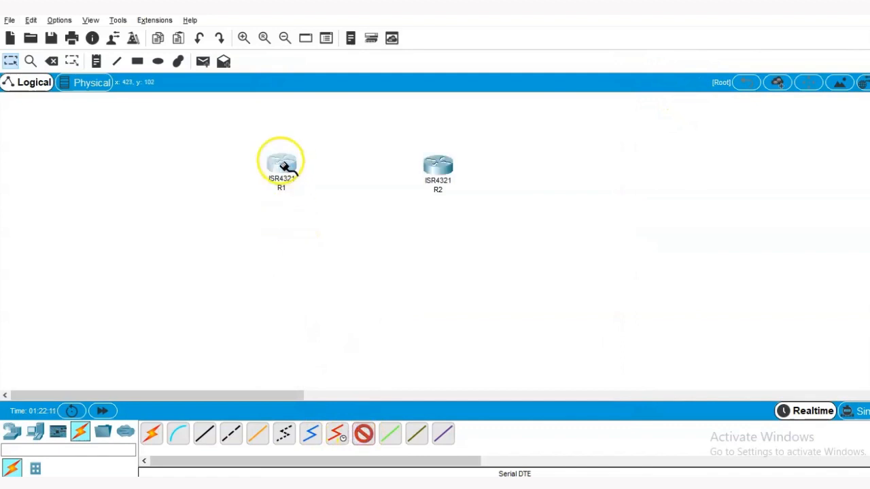
click(280, 163)
click(321, 242)
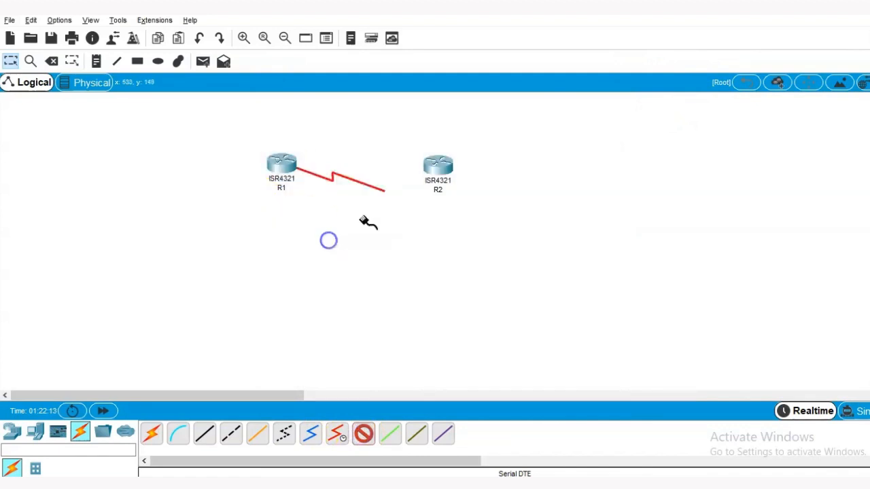
click(438, 166)
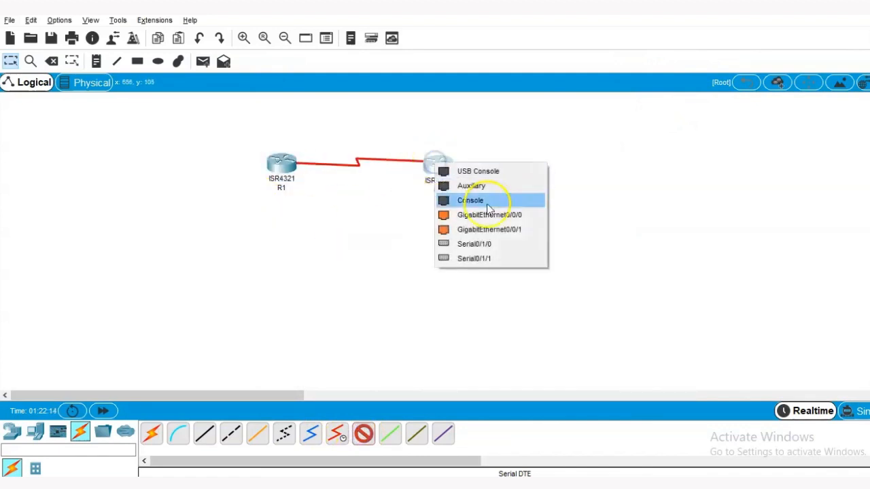
click(488, 244)
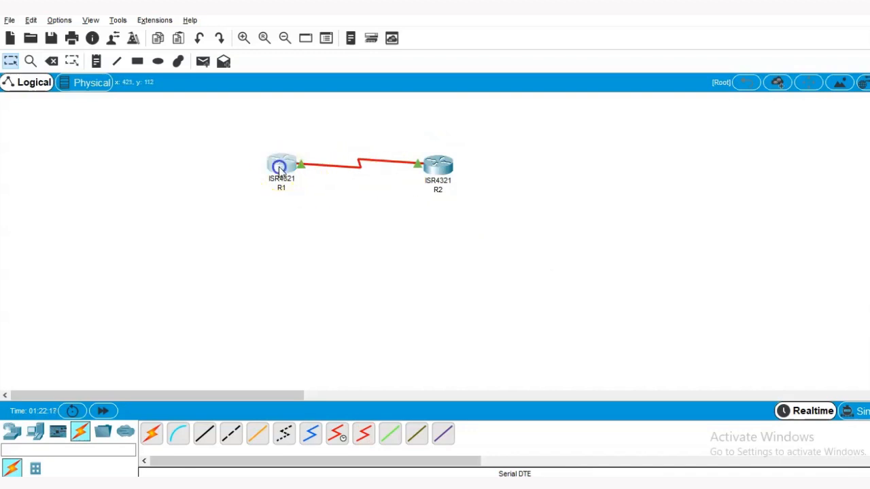
click(435, 167)
drag(435, 167, 441, 165)
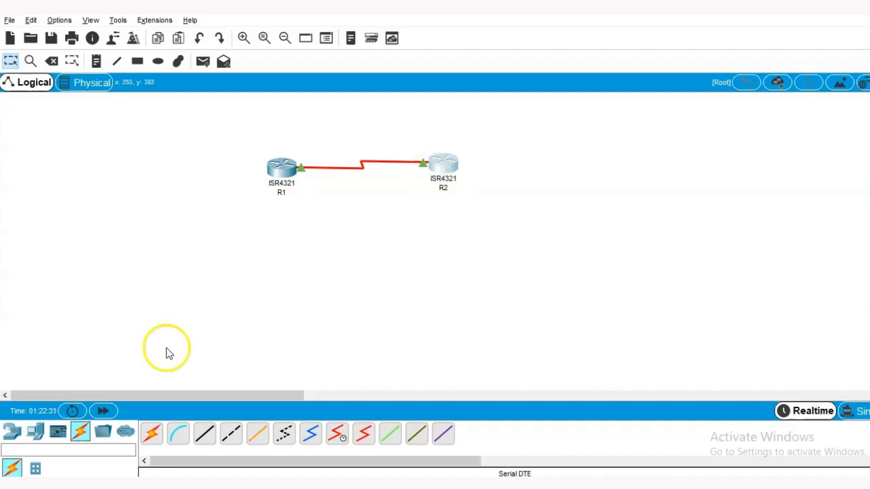
Add two 2960 switches to the workspace, one below and left of R1 and one below R1
click(10, 428)
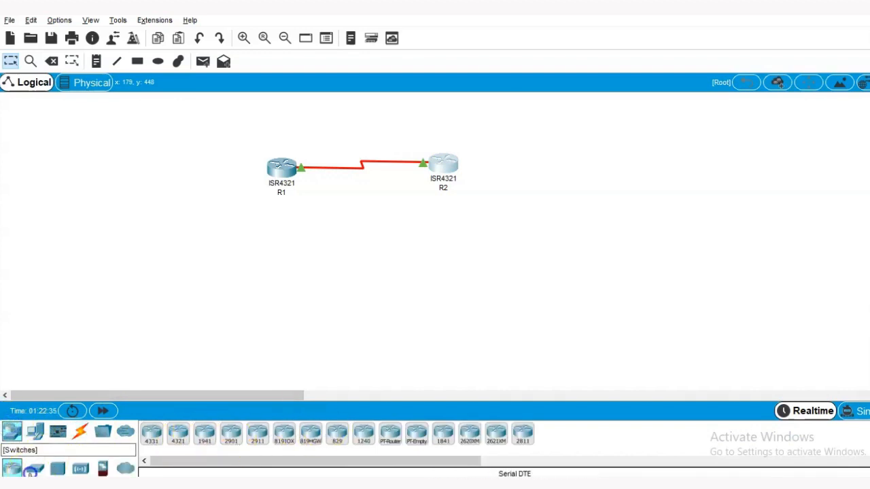
click(35, 468)
click(155, 436)
click(190, 213)
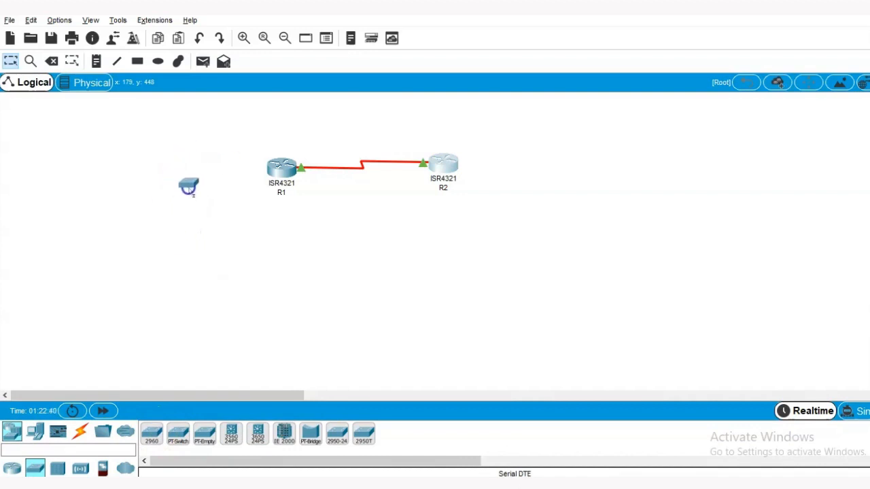
click(190, 220)
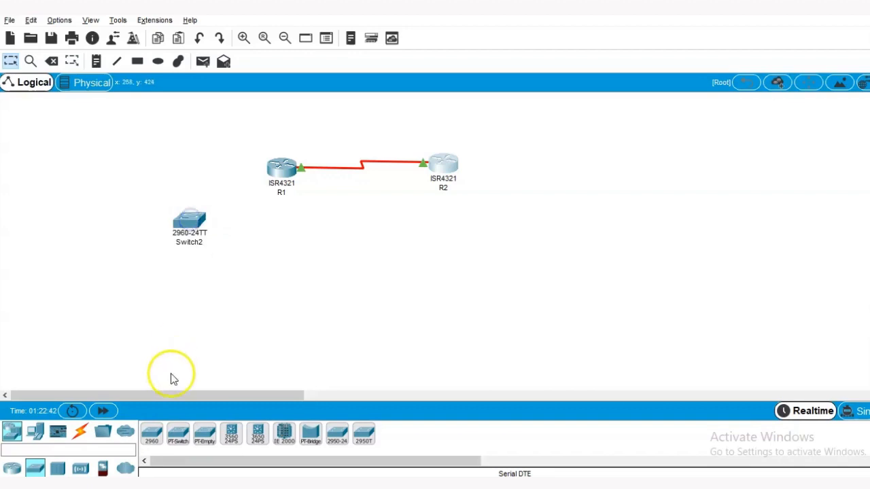
click(155, 437)
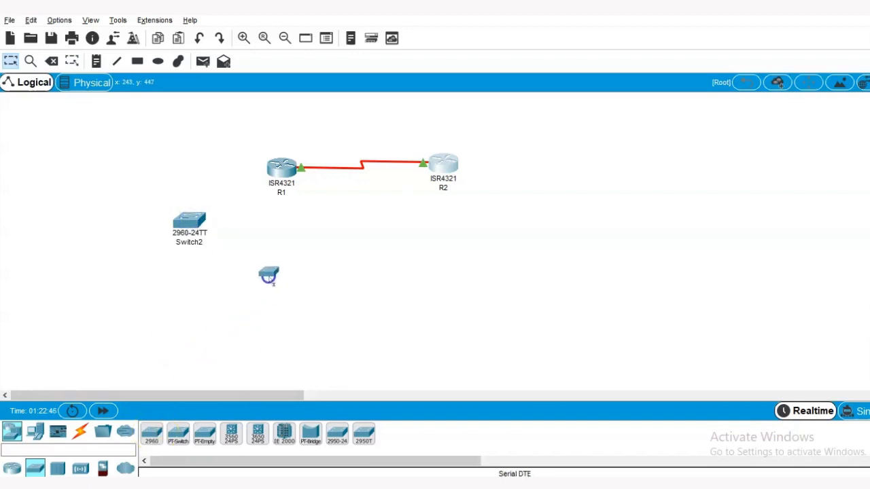
click(268, 274)
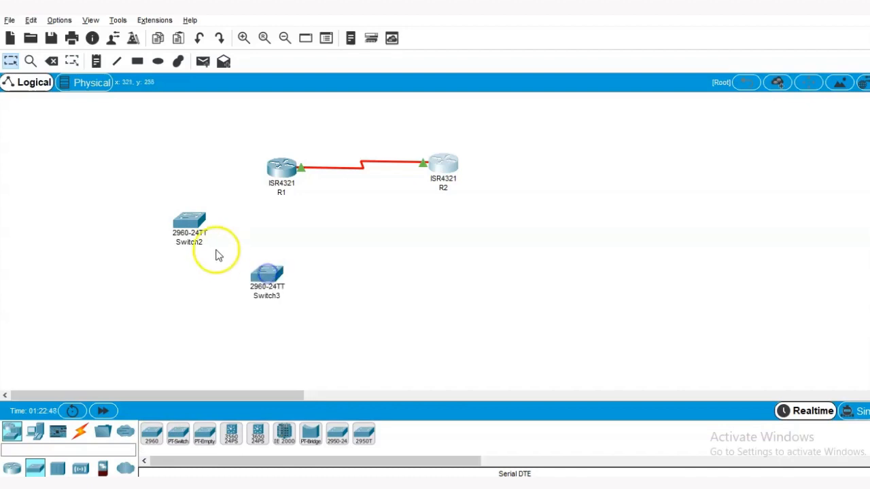
Rename Switch2 as S1 and Switch3 as S2
click(196, 243)
text(S)
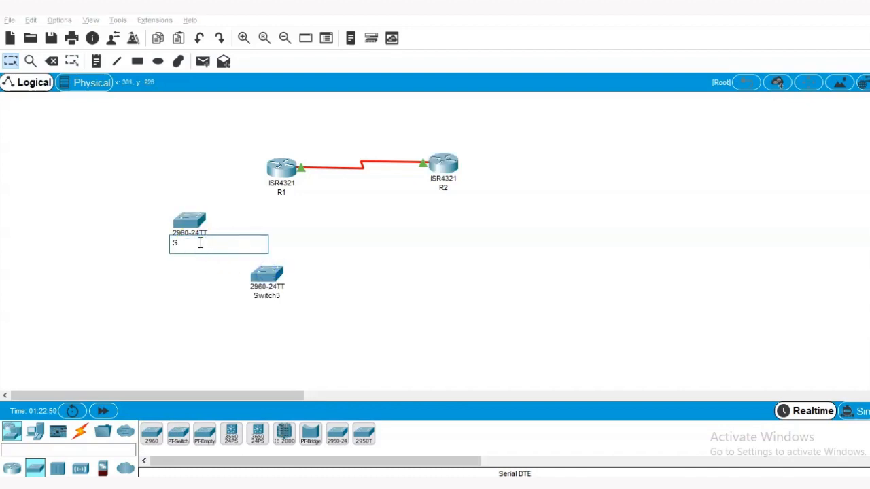
text(1)
click(278, 295)
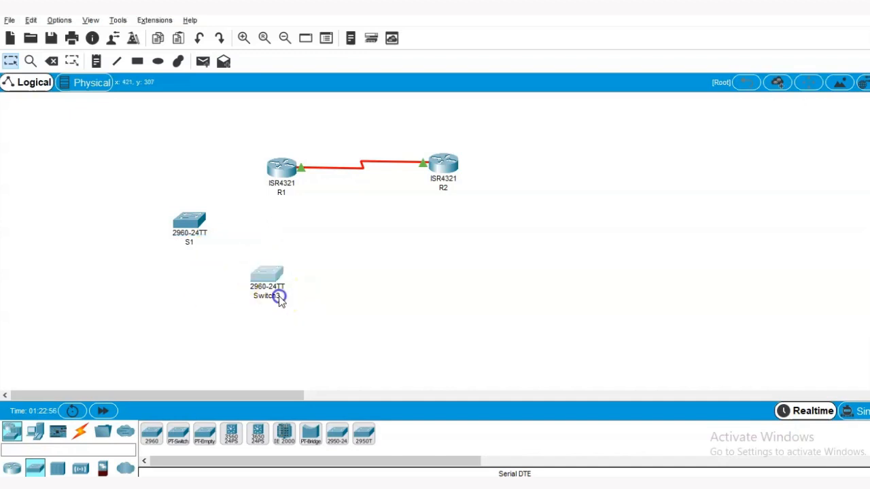
key(BackSpace)
key(BackSpace)
key(BackSpace)
key(BackSpace)
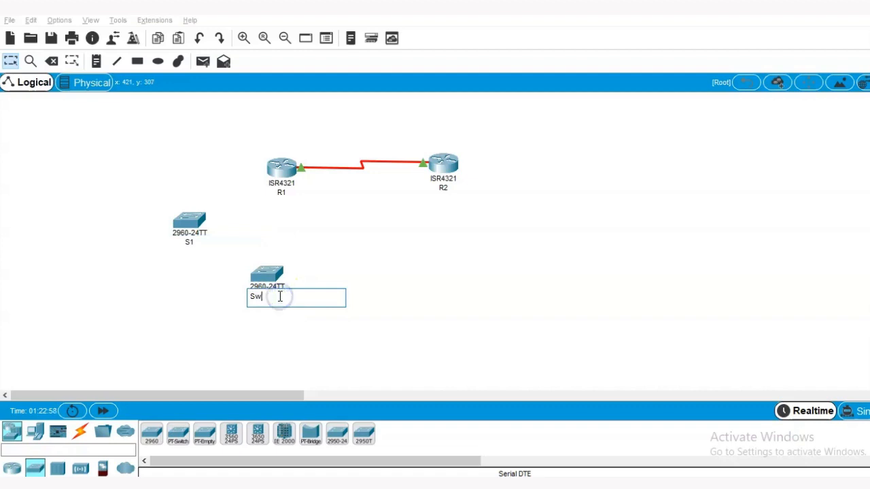
click(397, 271)
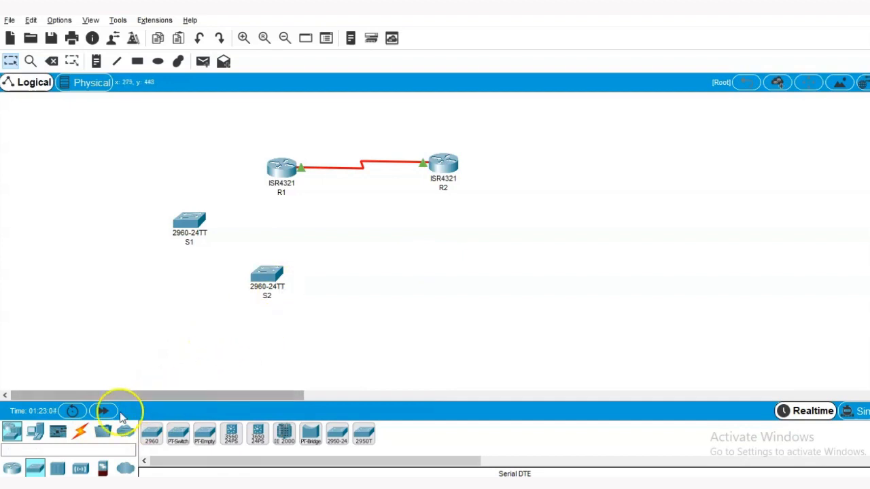
Connect R1 to switch S1 and to switch S2 using the automatically chosen connection type
click(80, 435)
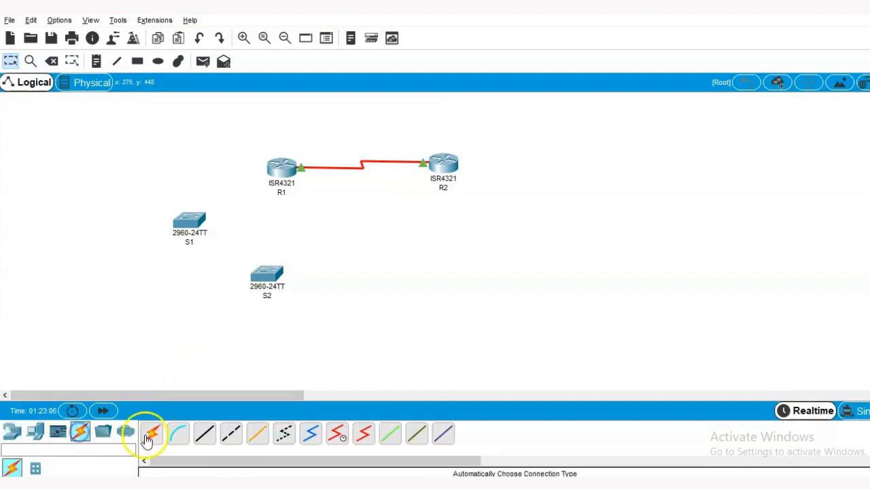
click(152, 433)
click(278, 170)
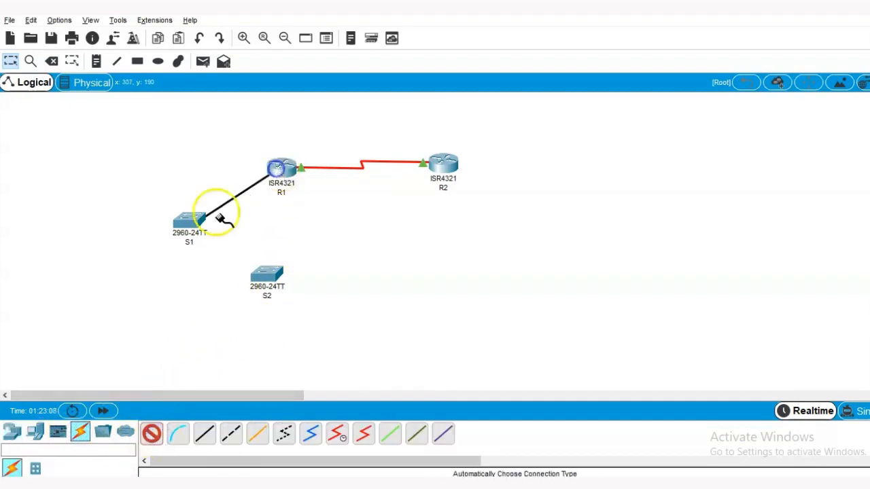
click(186, 219)
click(152, 434)
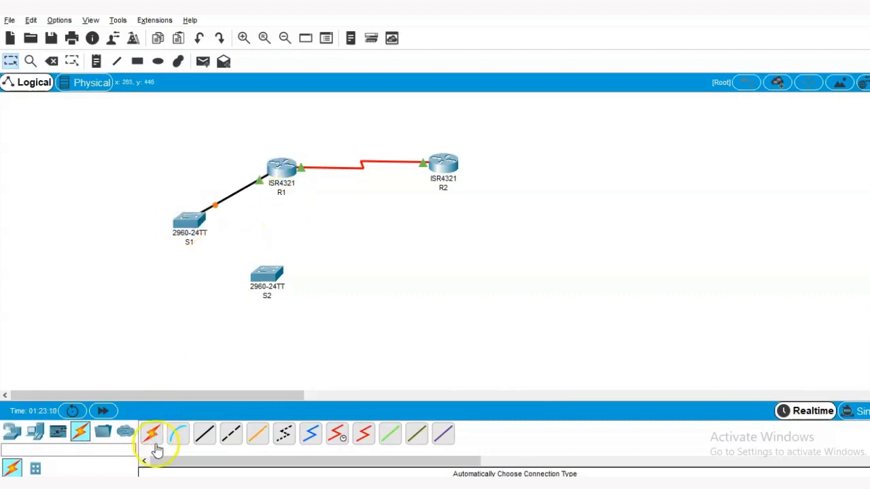
click(285, 168)
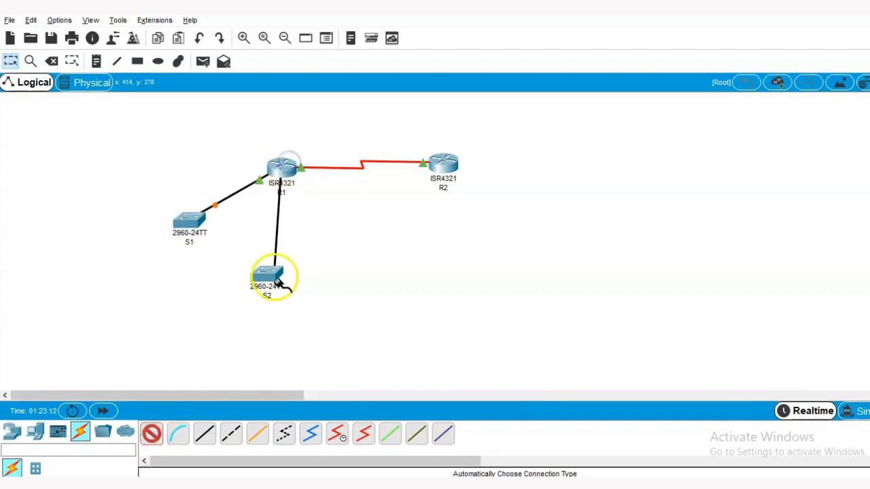
click(272, 275)
View the GigabitEthernet0/0/0 interface settings of R1 and close its configuration window
click(279, 175)
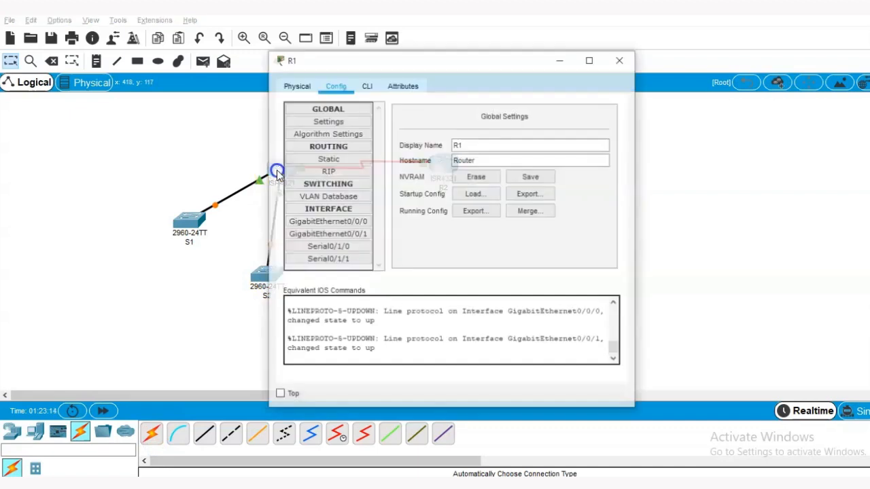
click(356, 221)
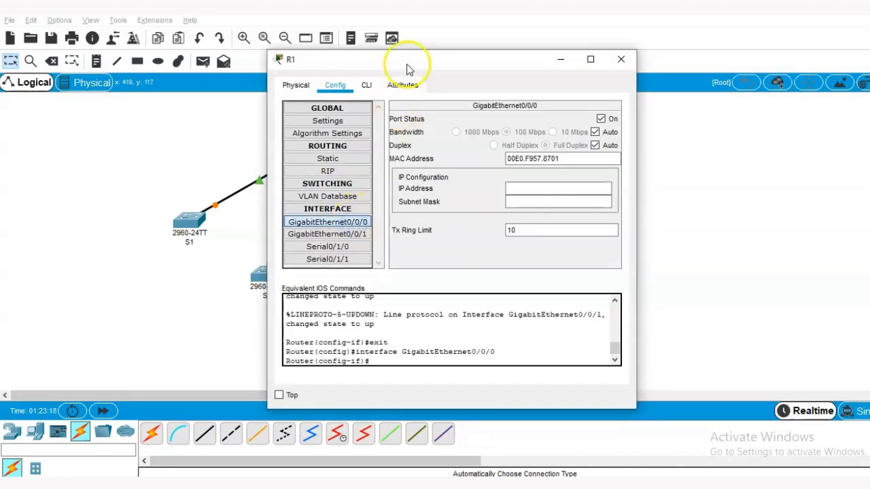
click(621, 60)
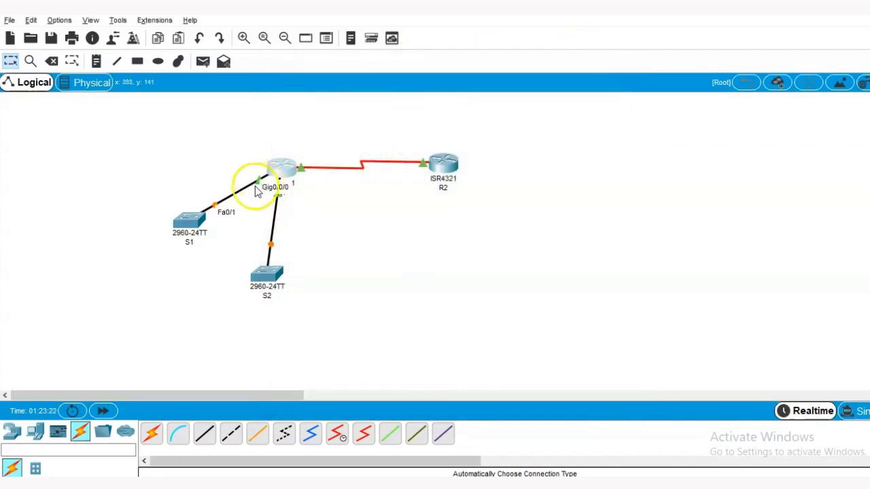
Move switch S1 level with R1 and set R1's GigabitEthernet0/0/0 to IP address 192.168.10.1 with subnet mask 255.255.255.0
drag(185, 220, 167, 174)
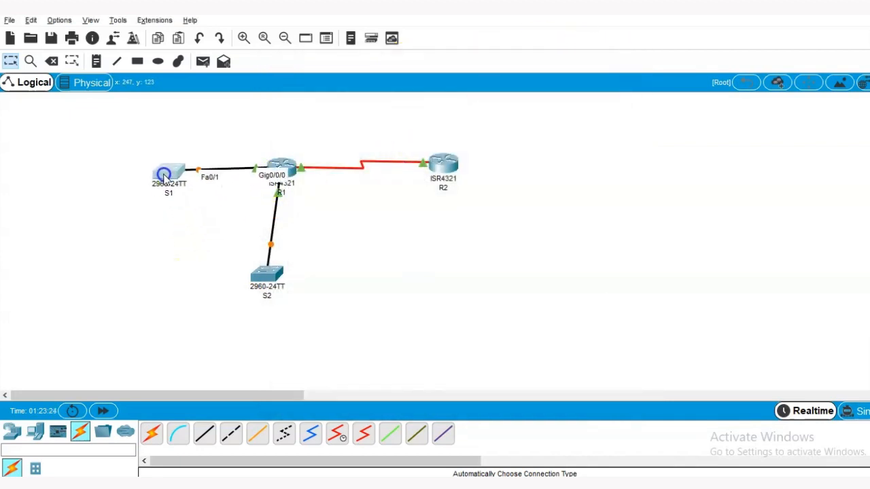
click(287, 168)
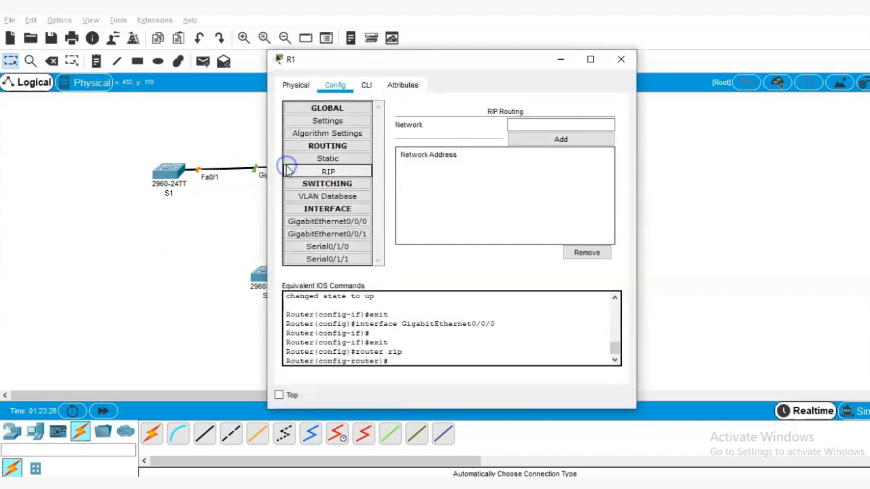
click(346, 227)
click(533, 191)
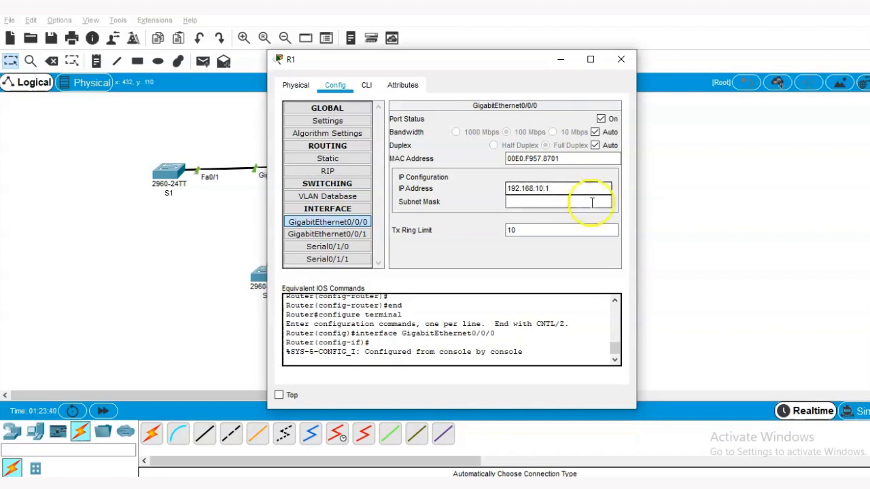
click(568, 202)
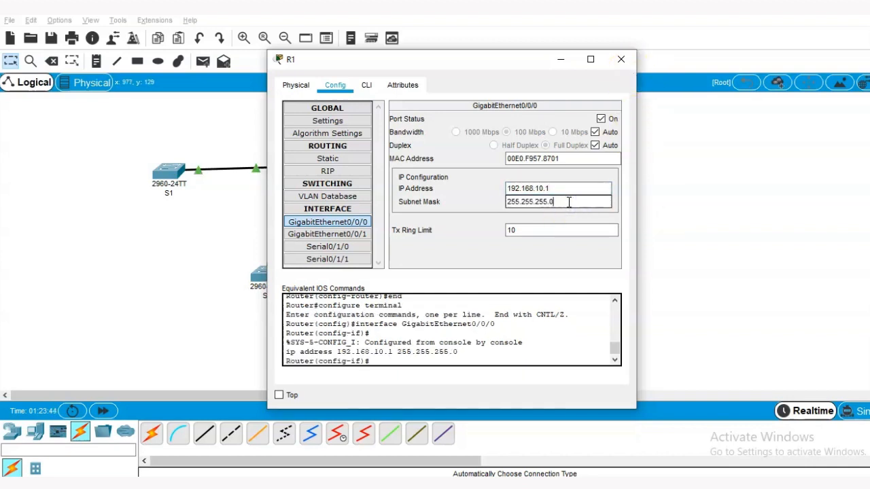
click(619, 61)
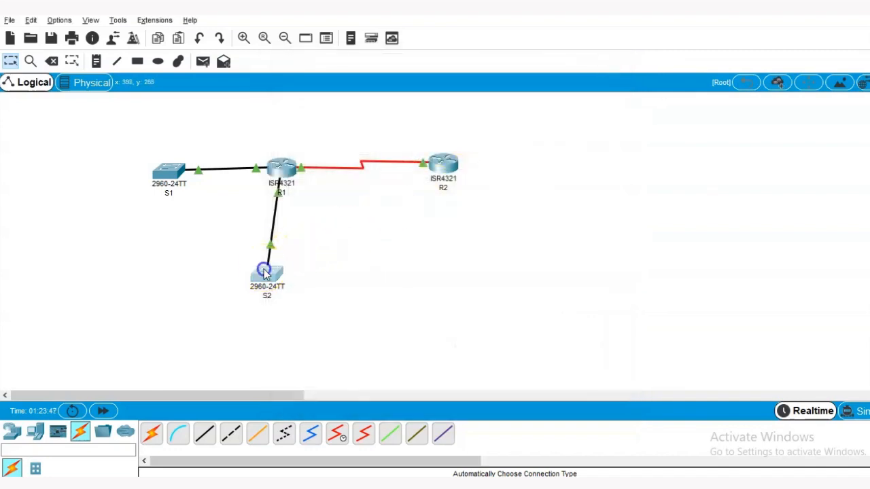
Set R1's GigabitEthernet0/0/1 interface to IP address 192.168.11.1 with subnet mask 255.255.255.0 and close the configuration window
click(265, 273)
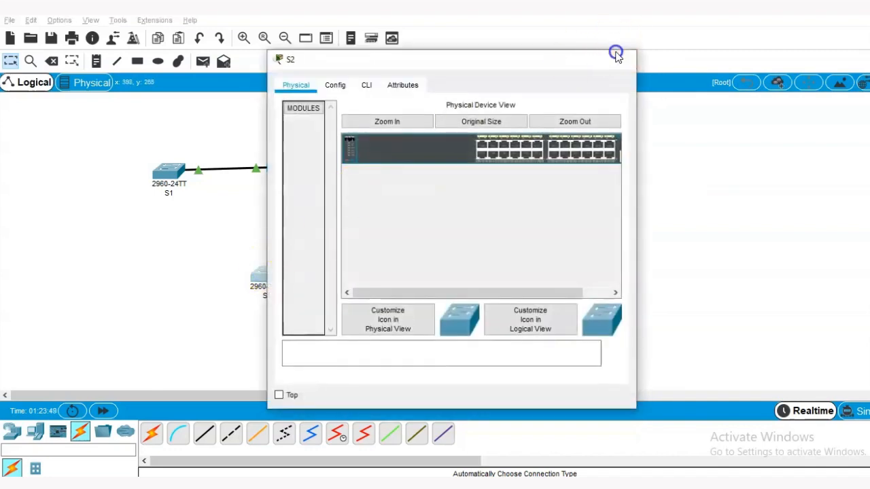
click(621, 59)
click(283, 173)
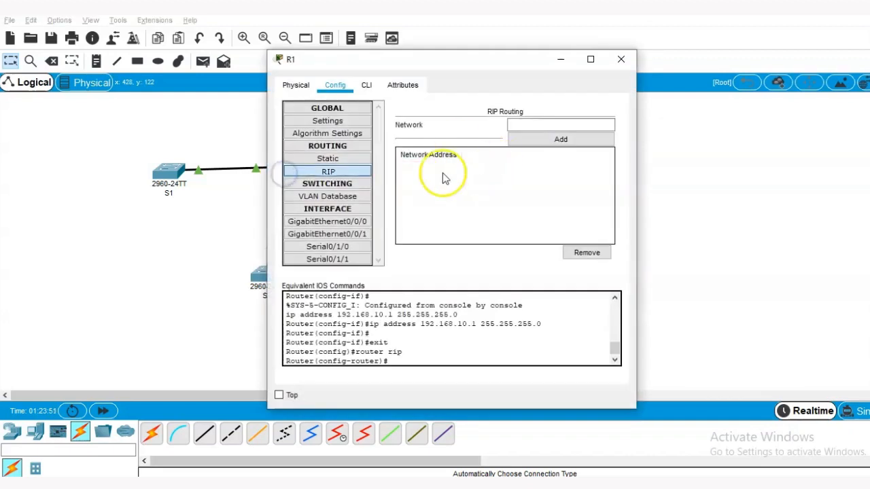
click(345, 234)
text(192.168.11)
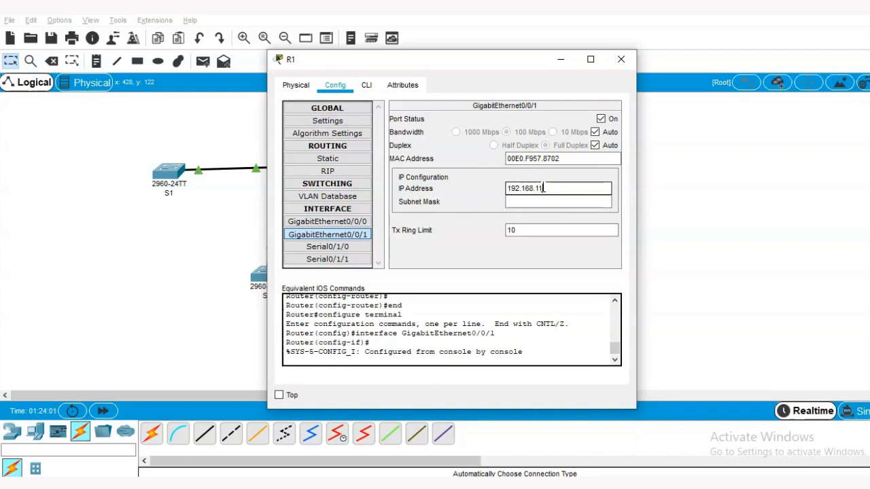
text(.1)
click(560, 200)
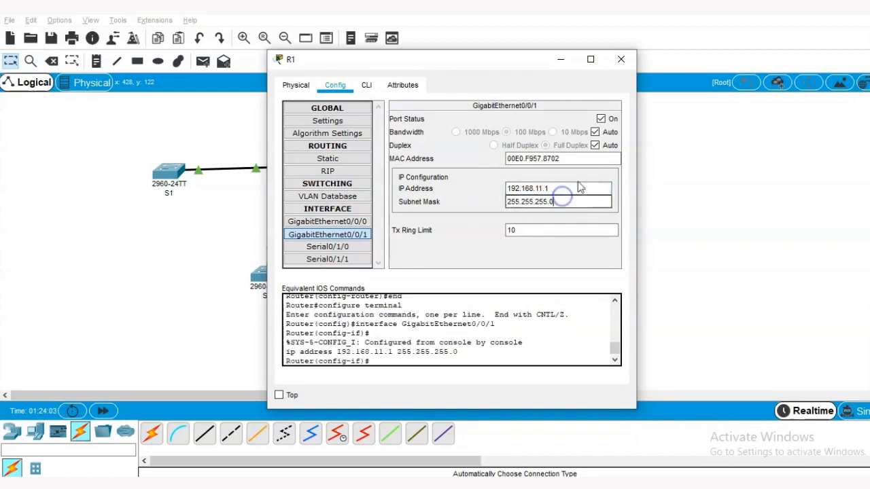
click(621, 61)
click(621, 62)
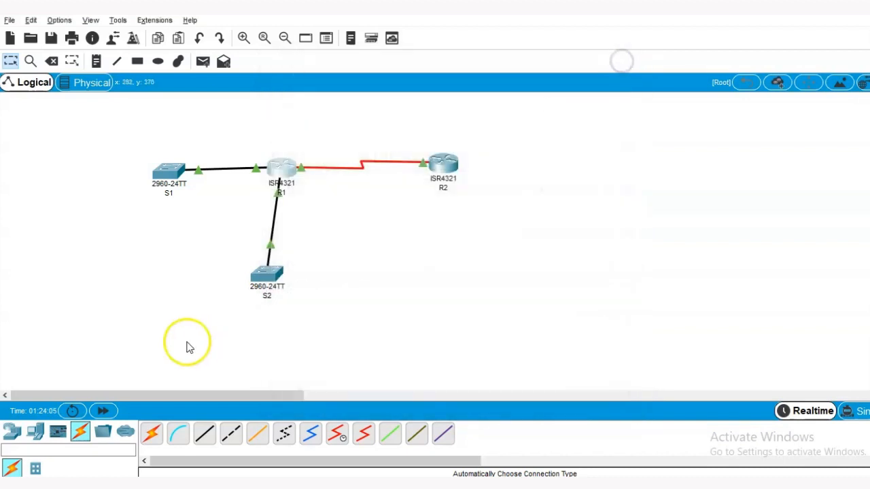
Add two PCs to the workspace, one below and left of S1 and one below and left of S2
click(35, 432)
click(154, 435)
click(68, 196)
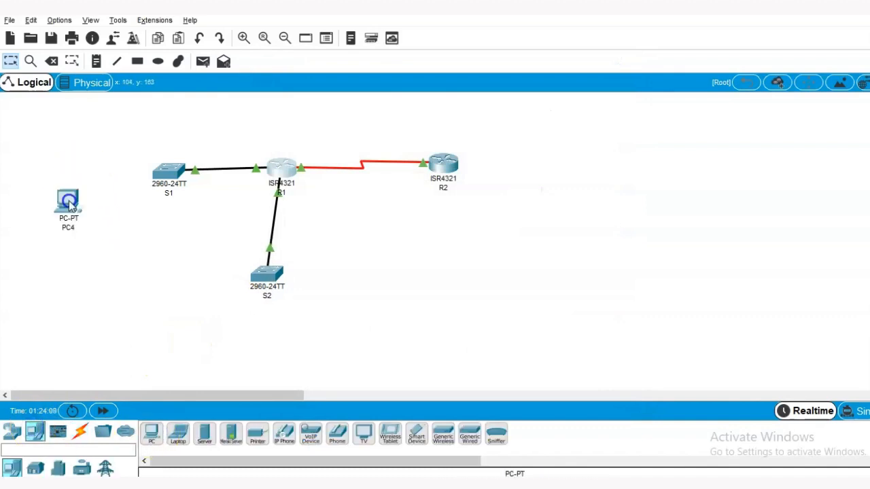
click(152, 433)
click(149, 321)
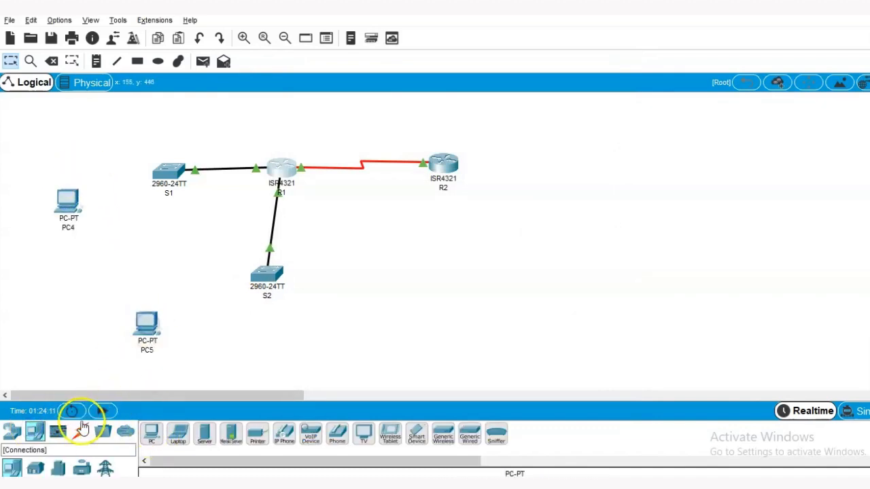
Connect S1 to PC4 and S2 to PC5 using the automatically chosen connection type
click(81, 433)
click(151, 435)
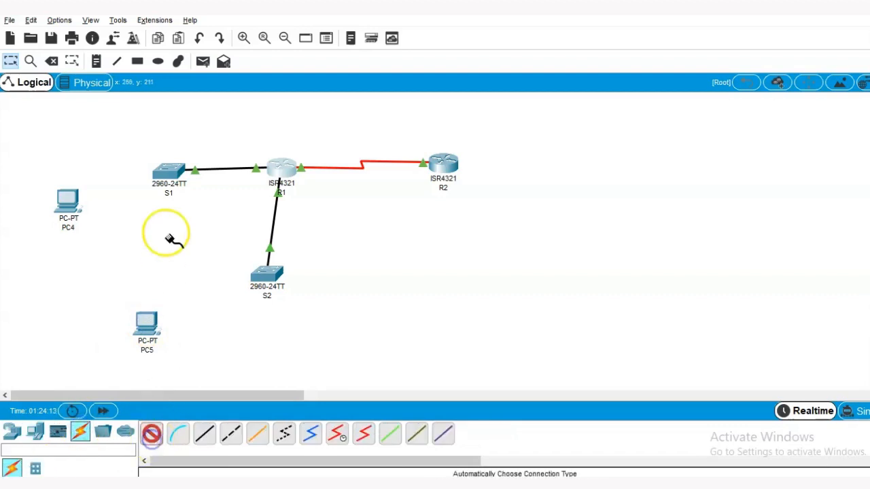
click(163, 168)
click(66, 200)
click(150, 336)
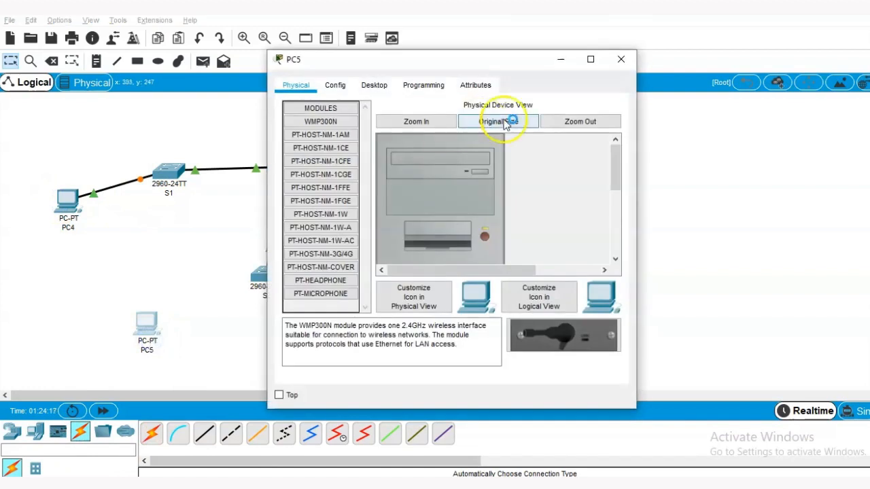
click(617, 62)
click(147, 433)
click(264, 264)
click(145, 328)
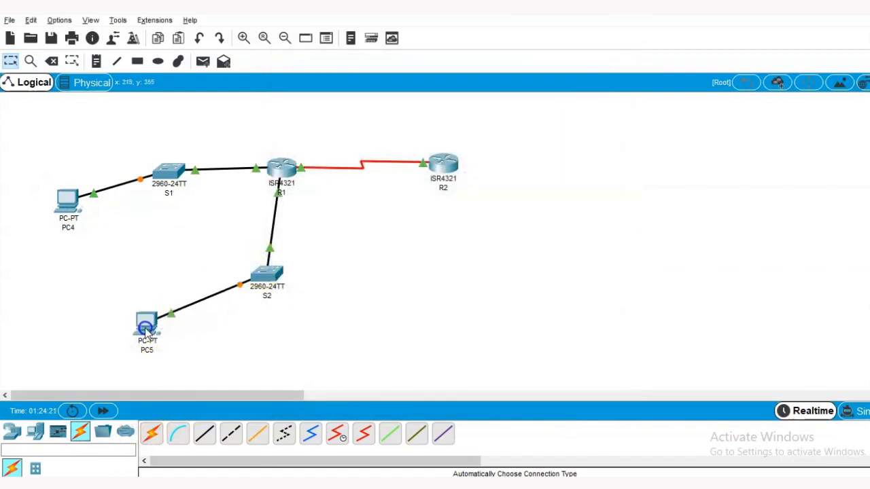
Set PC4's static IP address to 192.168.10.10 with subnet mask 255.255.255.0
click(66, 214)
click(69, 212)
click(332, 86)
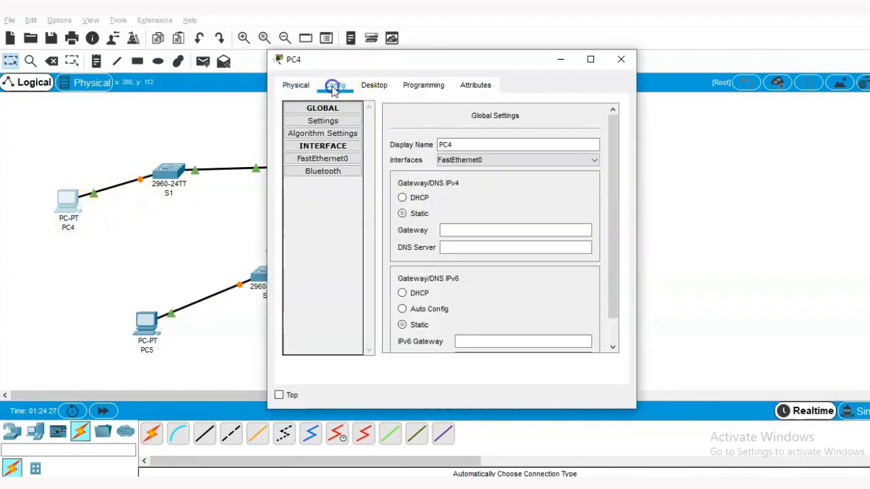
click(374, 85)
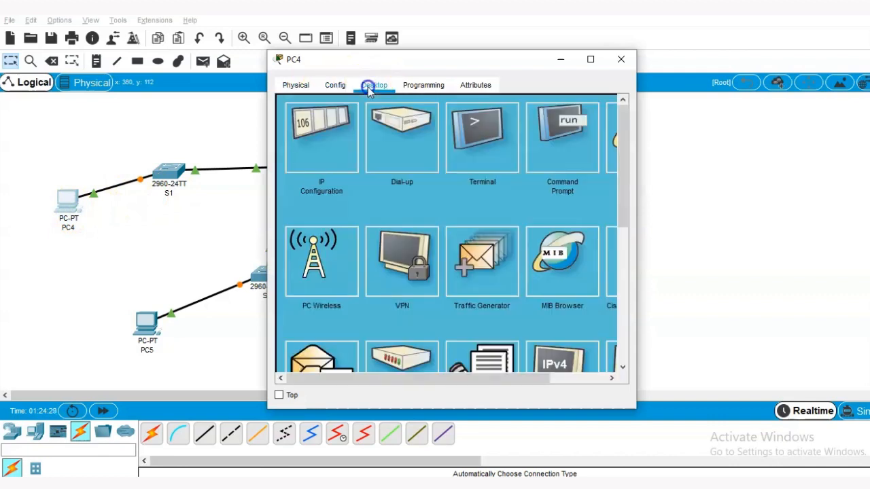
click(322, 158)
click(427, 182)
text(192)
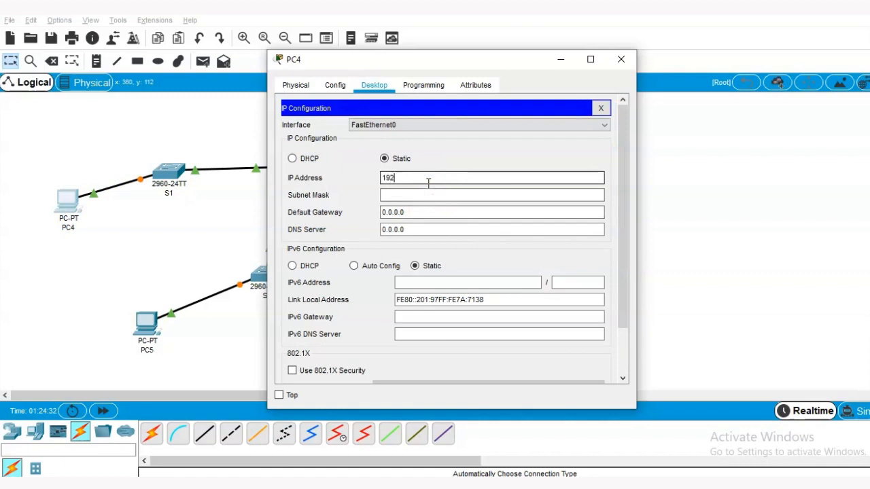
text(.168.10)
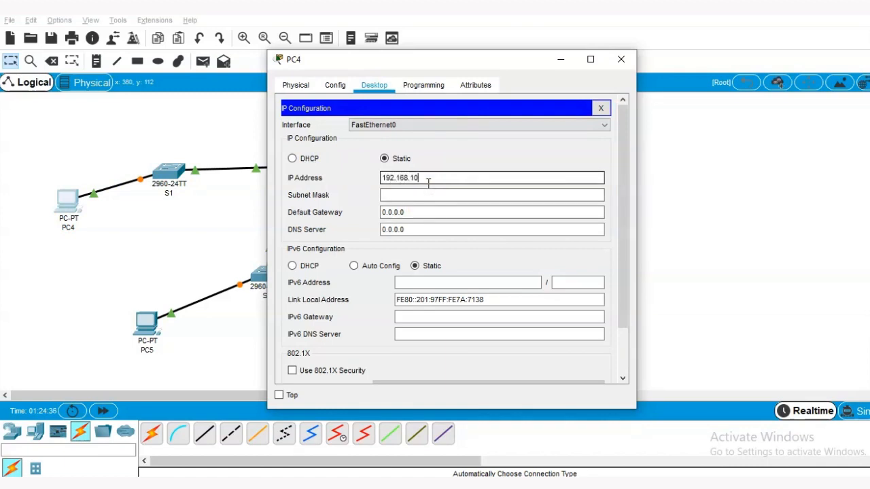
text(.10)
click(449, 194)
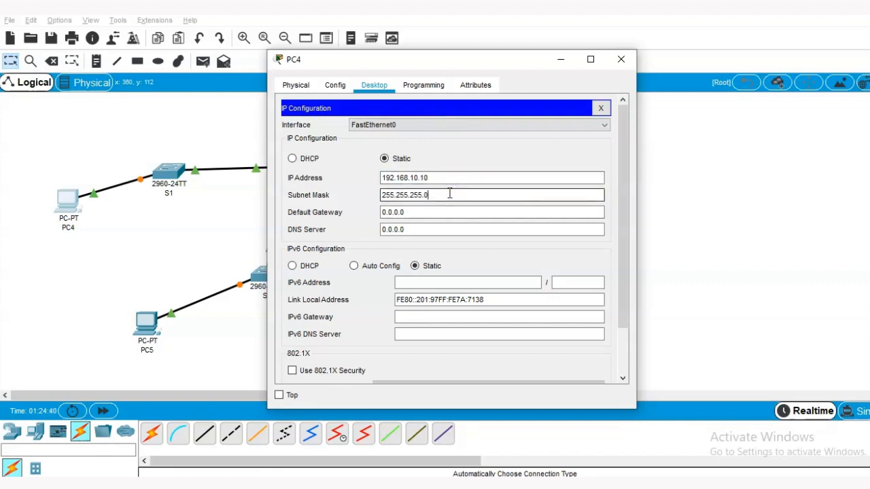
Set PC4's default gateway to 192.168.10.1 and close its configuration window
click(435, 266)
click(430, 210)
key(BackSpace)
key(BackSpace)
key(BackSpace)
key(BackSpace)
key(BackSpace)
key(BackSpace)
key(BackSpace)
text(192.168.10.1)
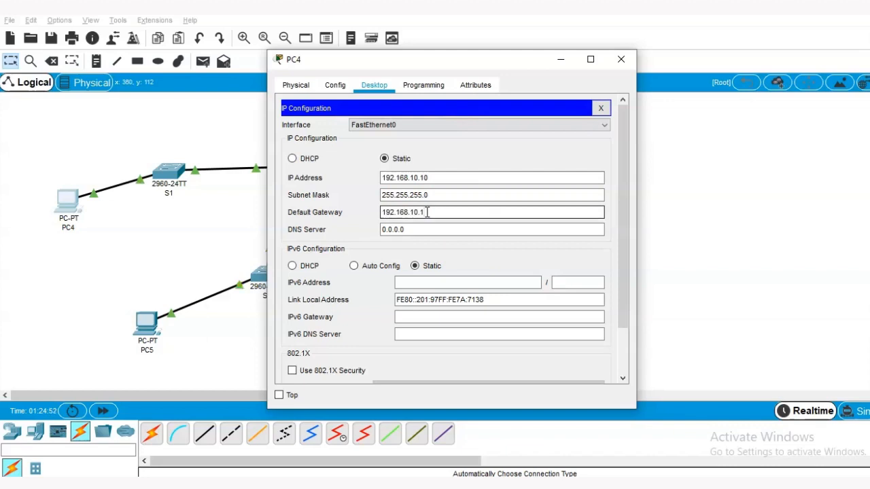
click(621, 59)
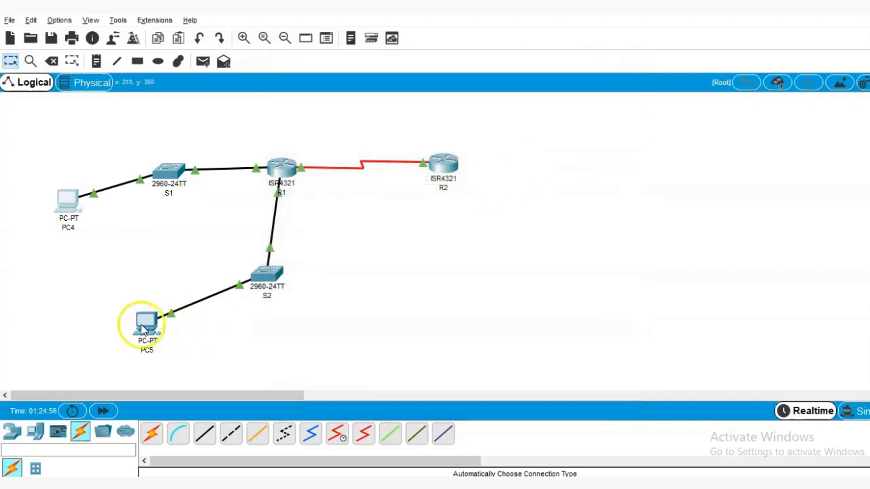
Set PC5's static IP address to 192.168.11.10 with subnet mask 255.255.255.0, and fill in its default gateway
click(154, 330)
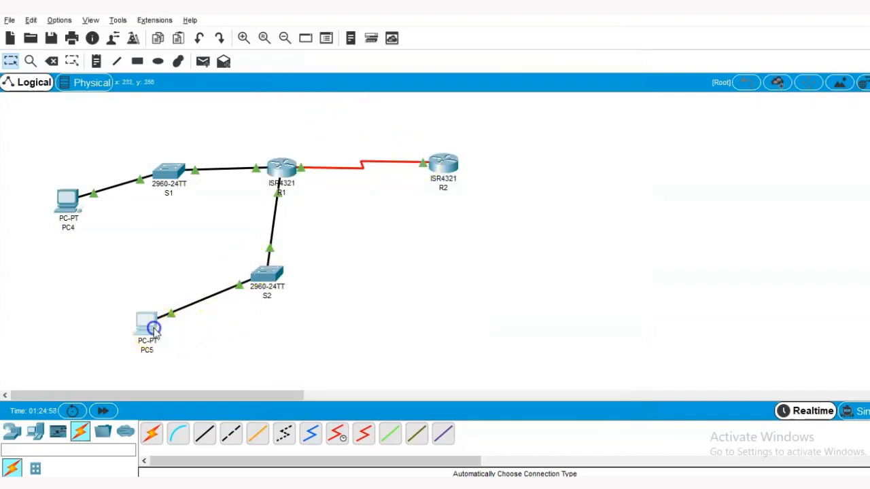
click(341, 83)
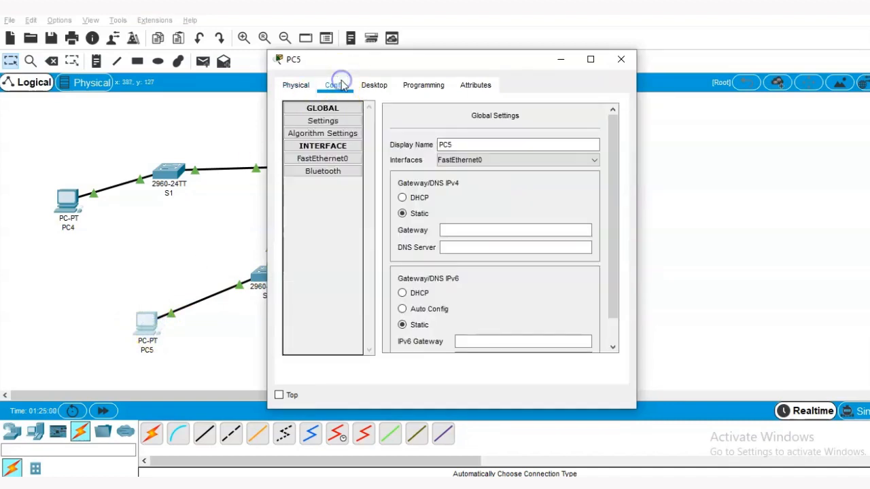
click(365, 86)
click(324, 143)
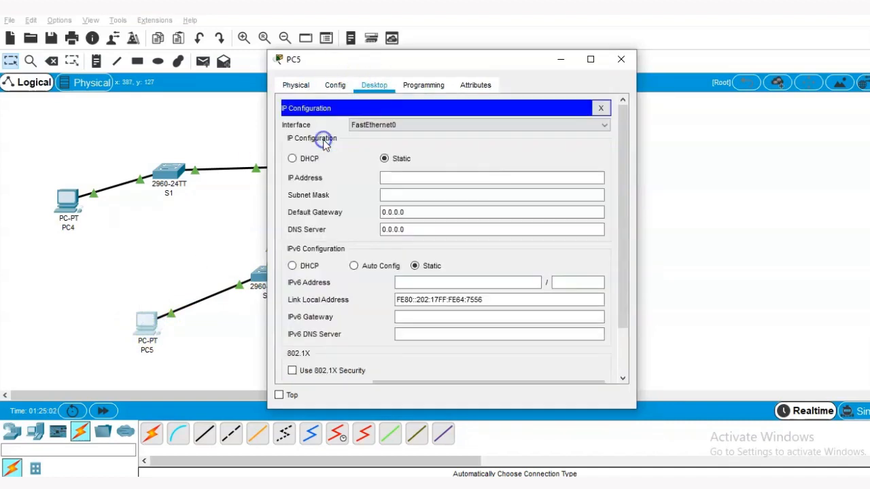
click(472, 180)
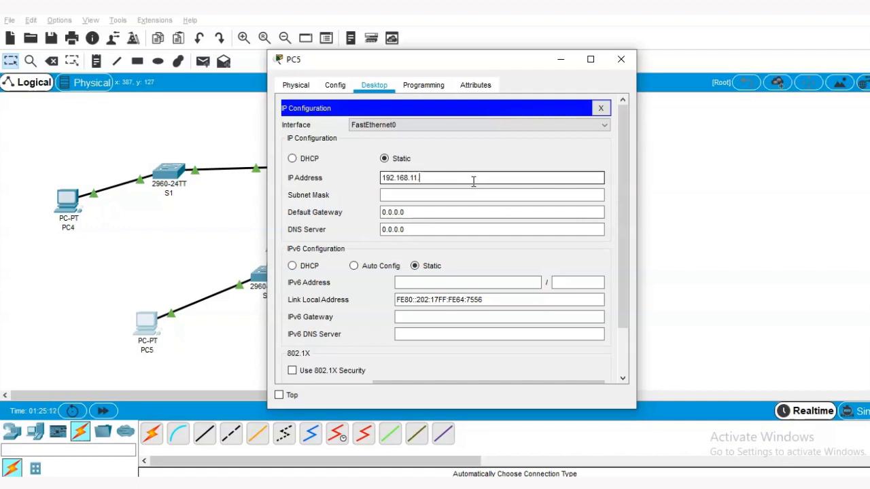
click(475, 193)
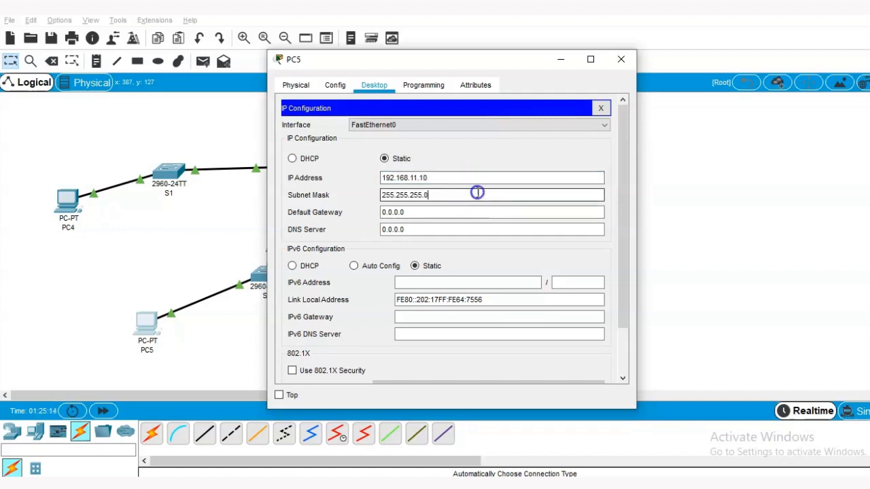
drag(438, 178, 379, 177)
click(428, 211)
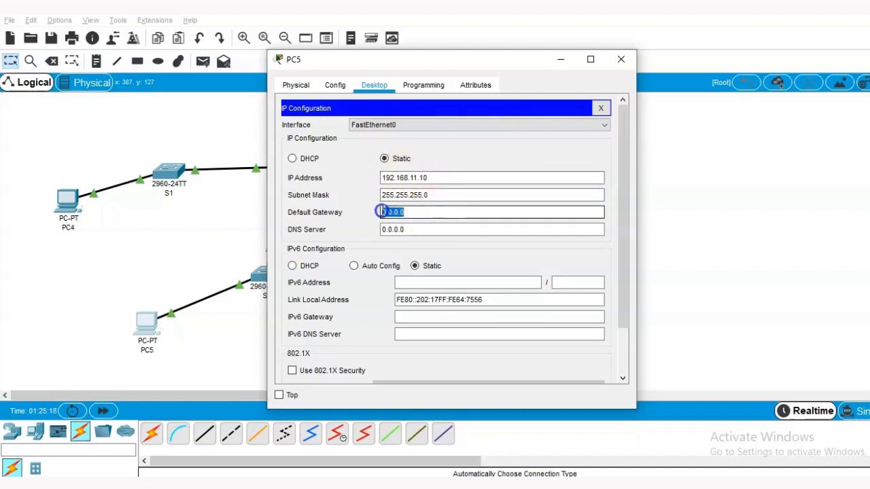
click(626, 60)
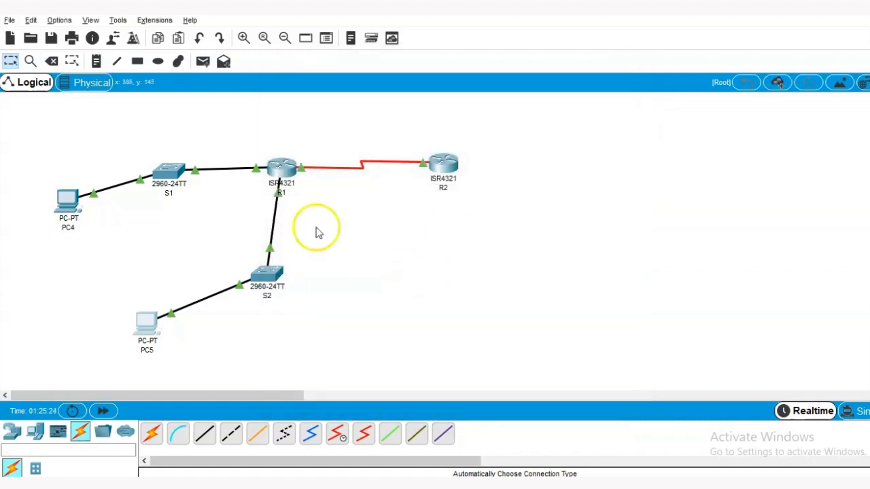
Place text notes reading 192.168.10.1 above the S1–R1 link and 192.168.11.1 beside the R1–S2 link
click(138, 63)
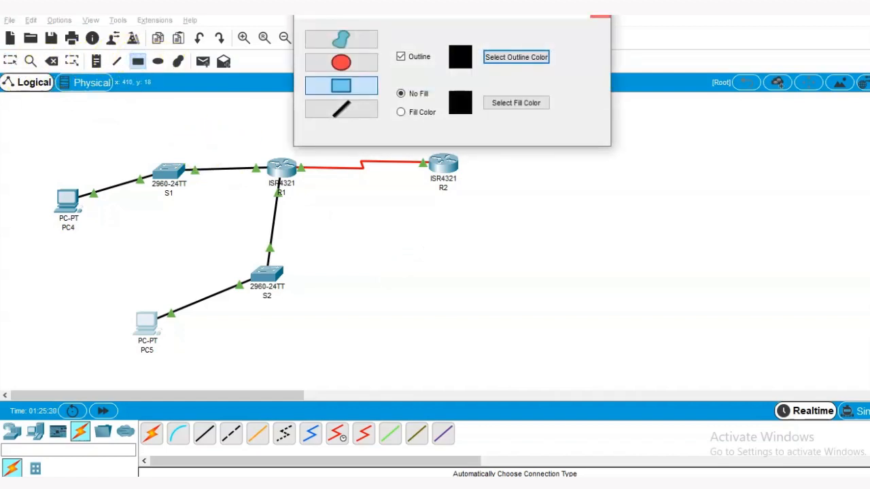
click(97, 61)
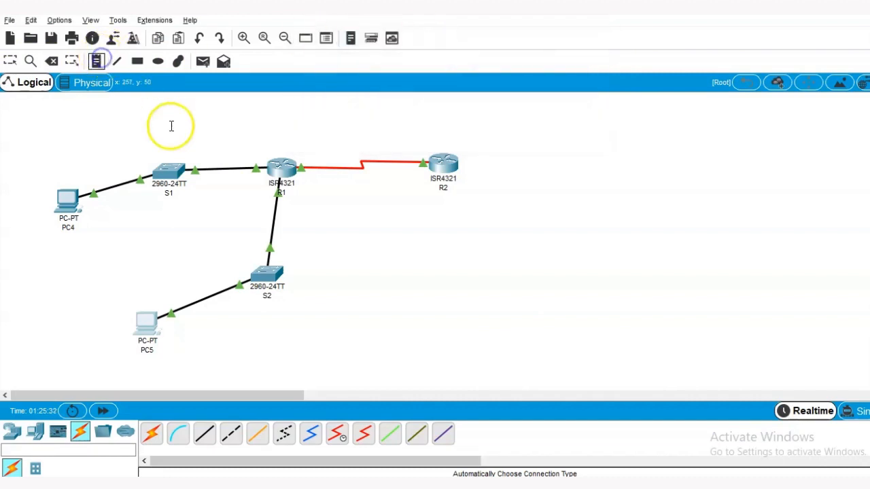
click(211, 153)
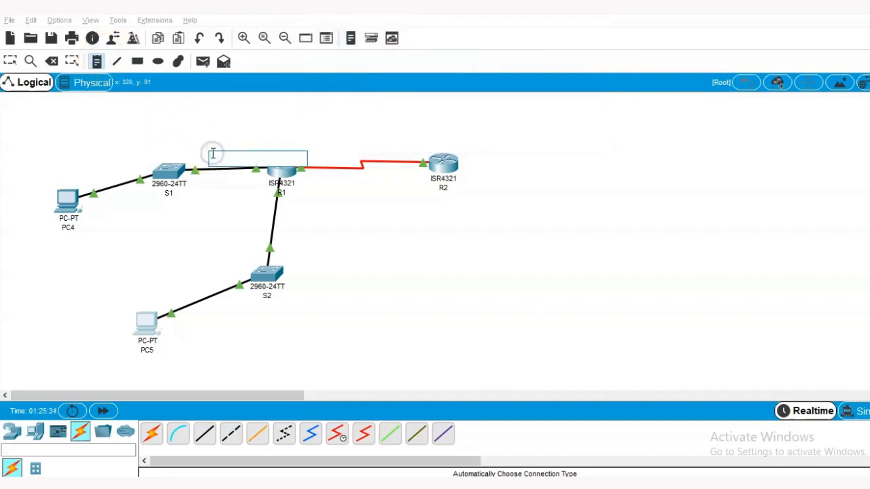
click(195, 143)
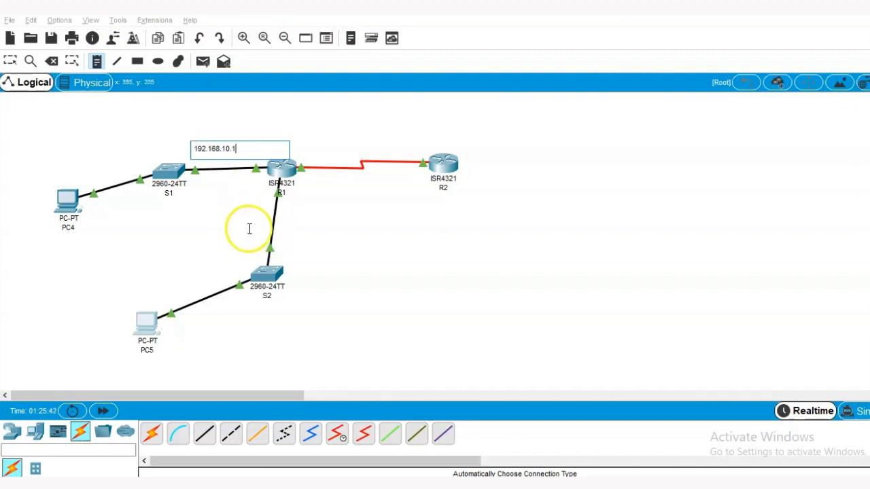
click(282, 230)
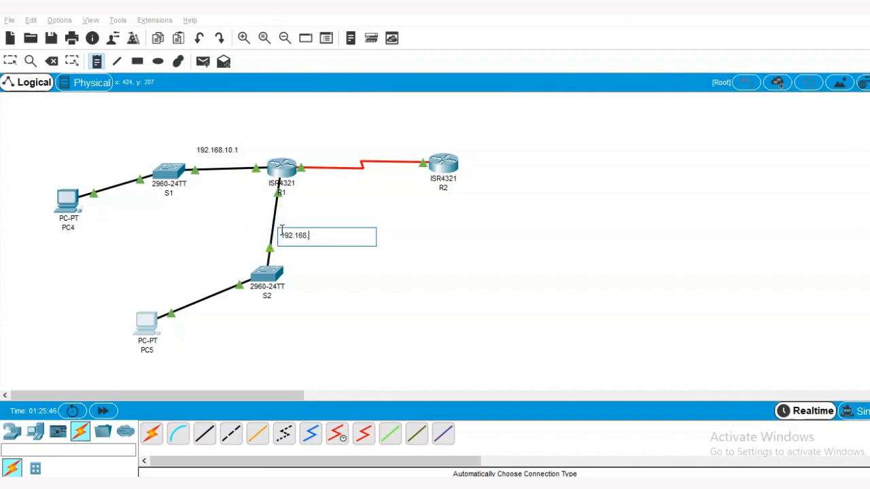
click(480, 234)
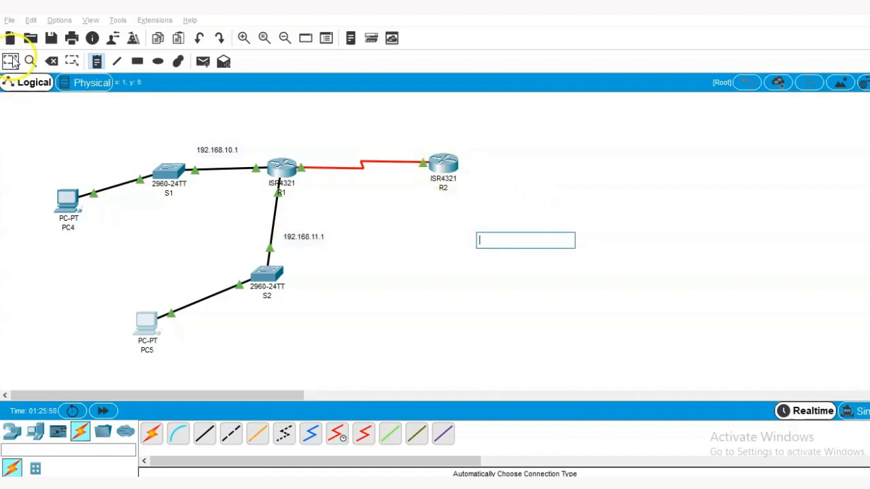
Discard the empty text note and place a PC in the workspace well below router R2
click(12, 61)
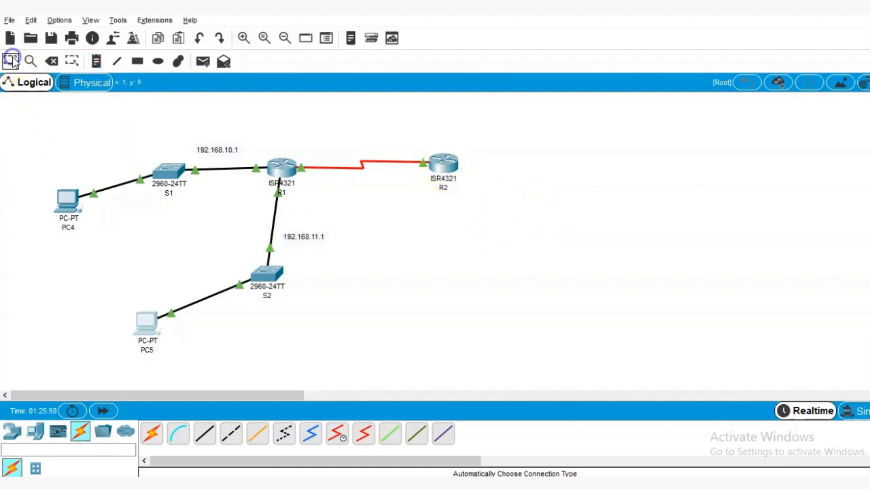
click(11, 431)
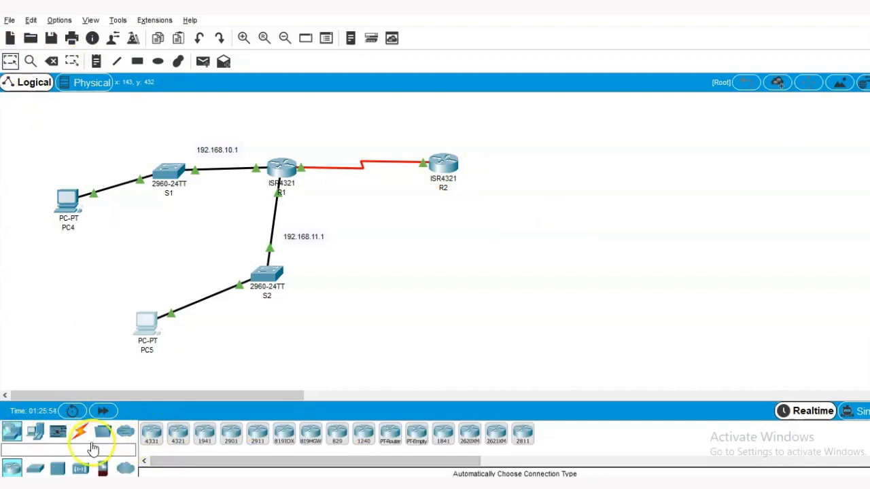
click(35, 432)
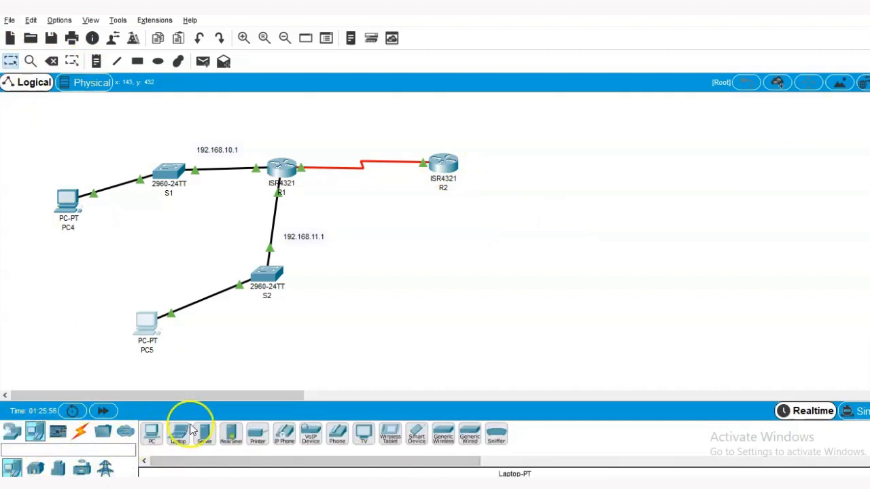
click(151, 432)
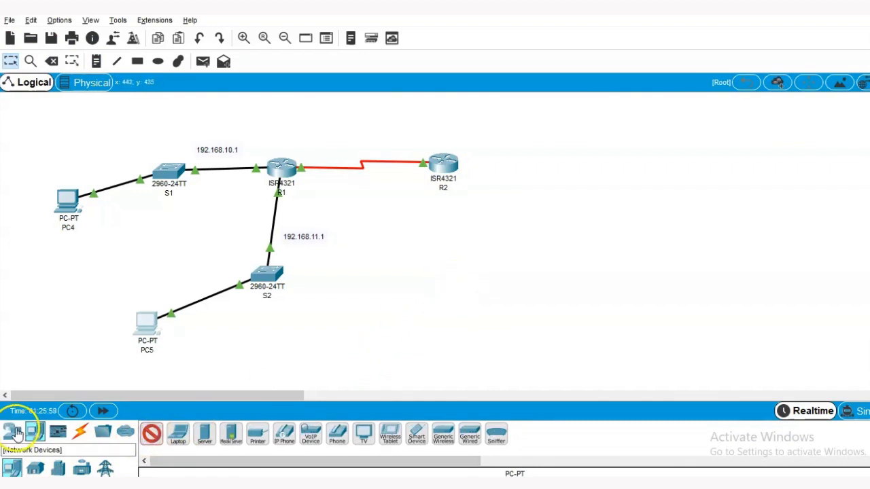
click(14, 432)
click(34, 469)
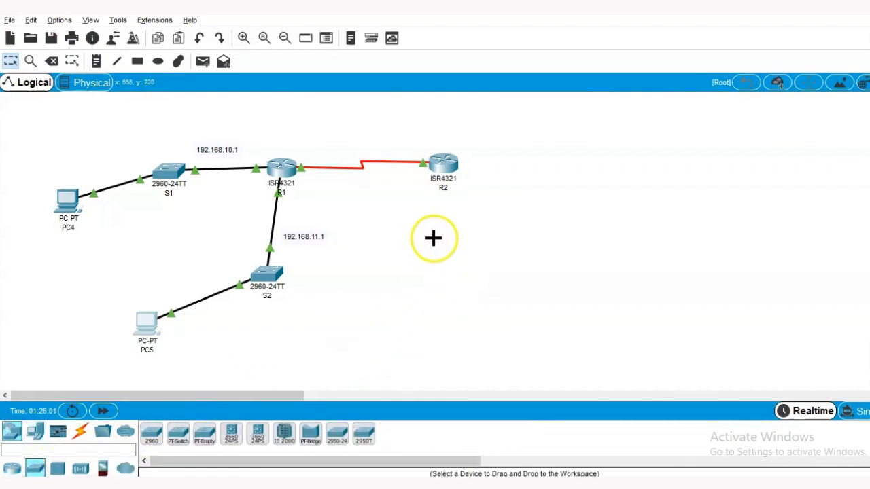
click(437, 248)
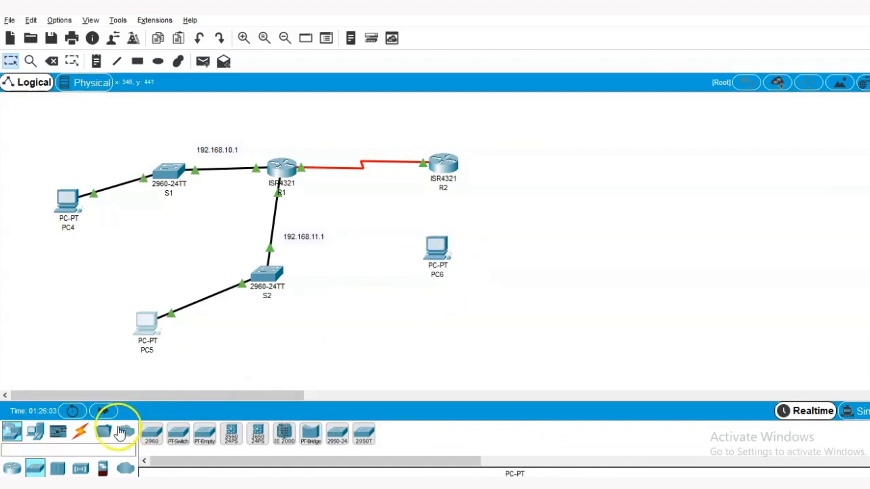
drag(435, 251, 430, 311)
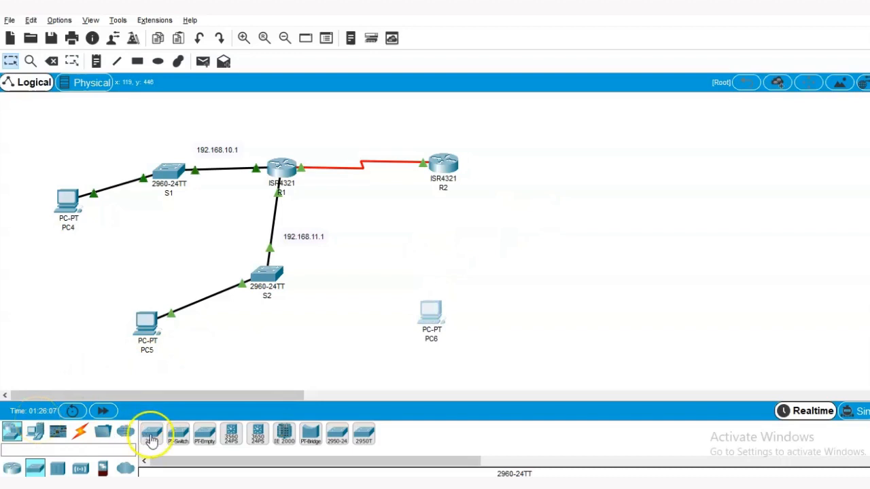
Add two 2960 switches, one level with R2 on its right side and one diagonally below R2
click(151, 435)
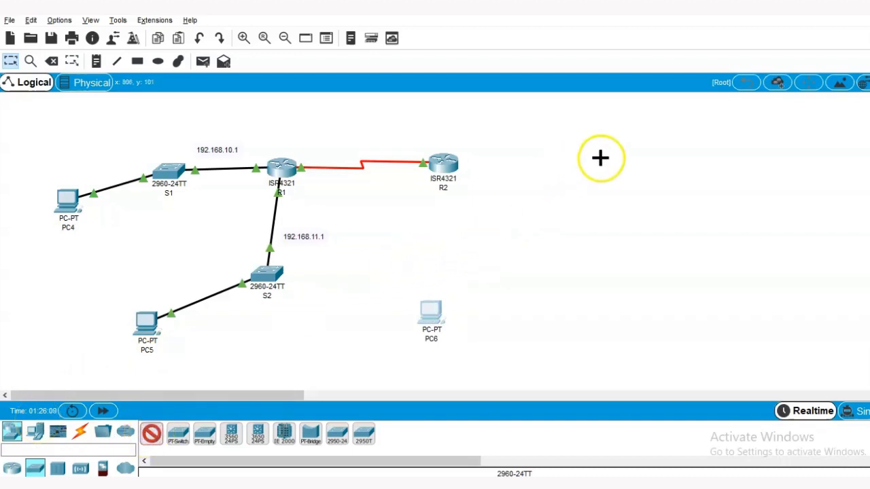
click(597, 163)
click(151, 435)
click(507, 245)
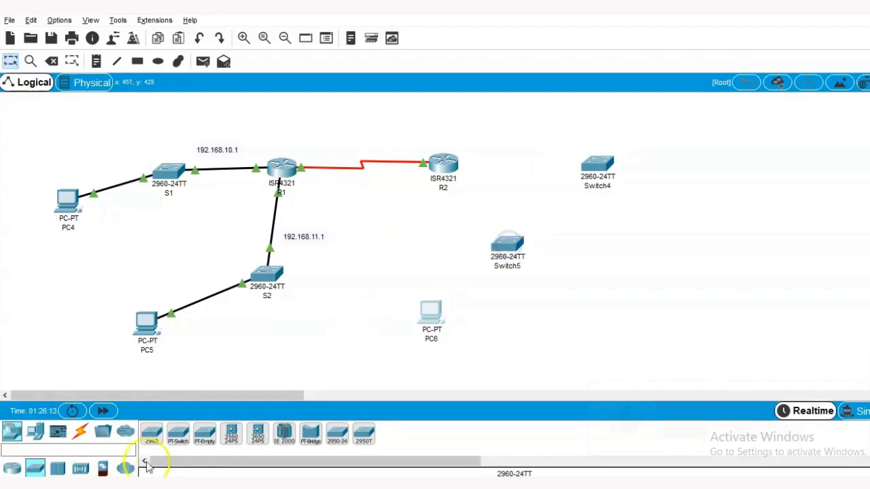
Add another PC below the switch that is level with R2
click(34, 432)
click(150, 433)
click(640, 261)
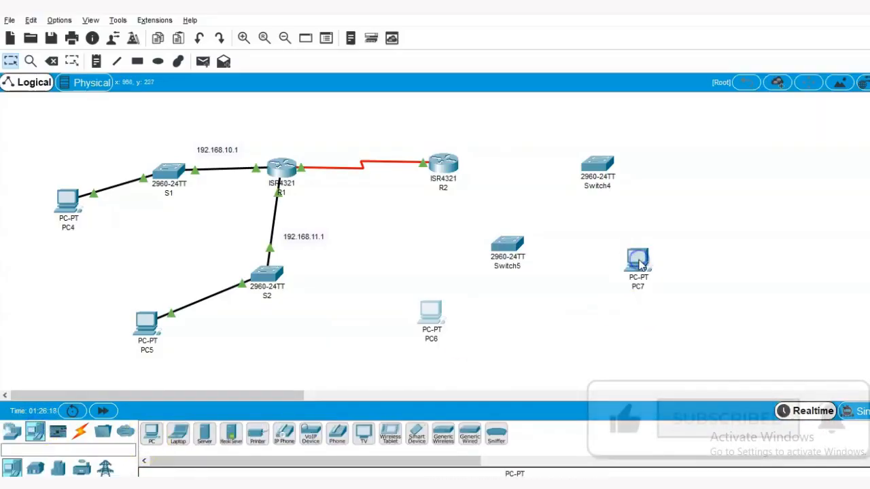
Rename the switch diagonally below R2 as S3 and the switch level with R2 as S4
click(515, 266)
key(BackSpace)
text(S3)
click(598, 186)
text(S4)
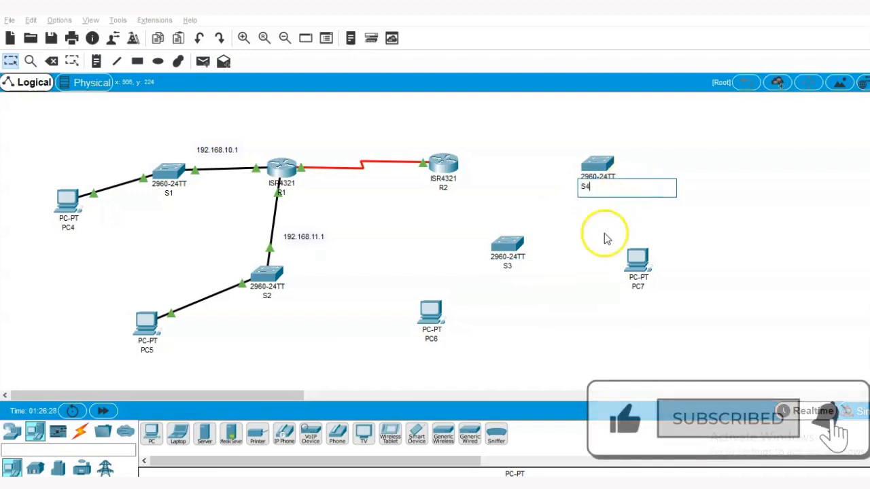
click(594, 251)
Connect router R2 to switches S3 and S4 using automatically chosen cable types
click(82, 433)
click(153, 434)
click(439, 163)
click(510, 246)
click(151, 434)
click(598, 165)
Connect PC6 to S3 and PC7 to S4 using automatically chosen cable types
click(152, 434)
click(428, 319)
click(510, 246)
click(155, 433)
click(592, 170)
click(635, 255)
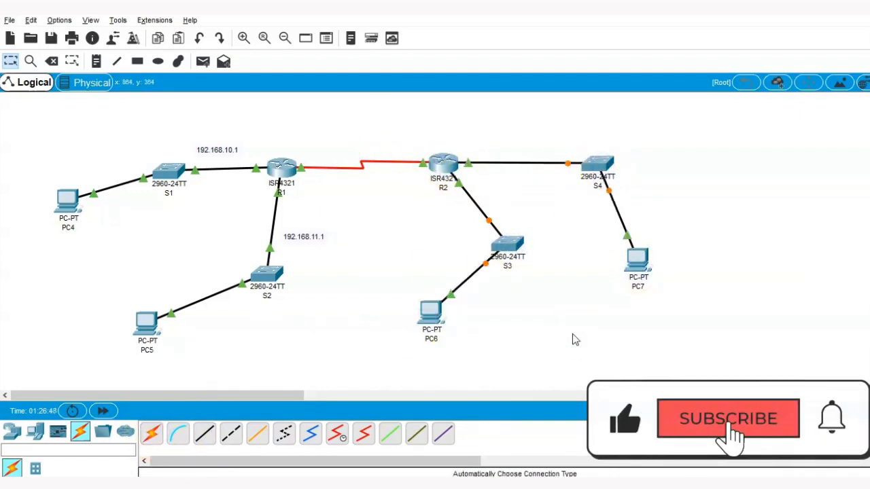
Identify R2's GigabitEthernet0/0/0 link and begin entering that interface's IP address in the router's configuration
click(443, 165)
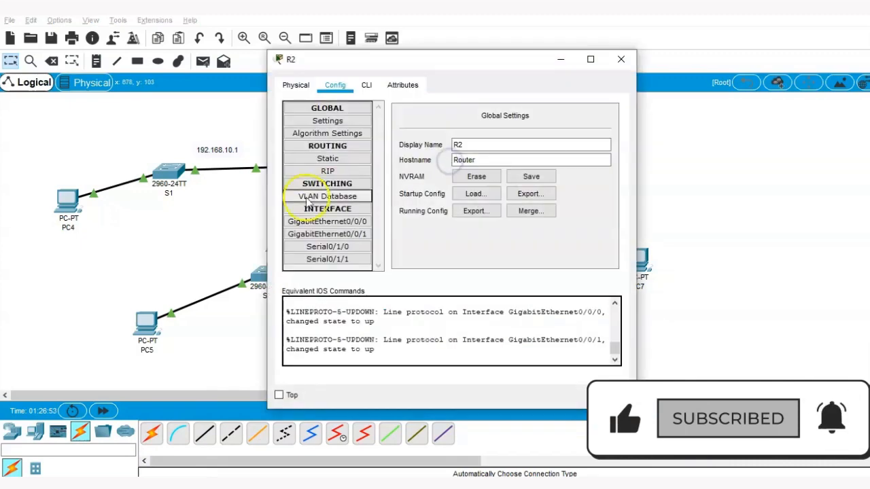
click(318, 222)
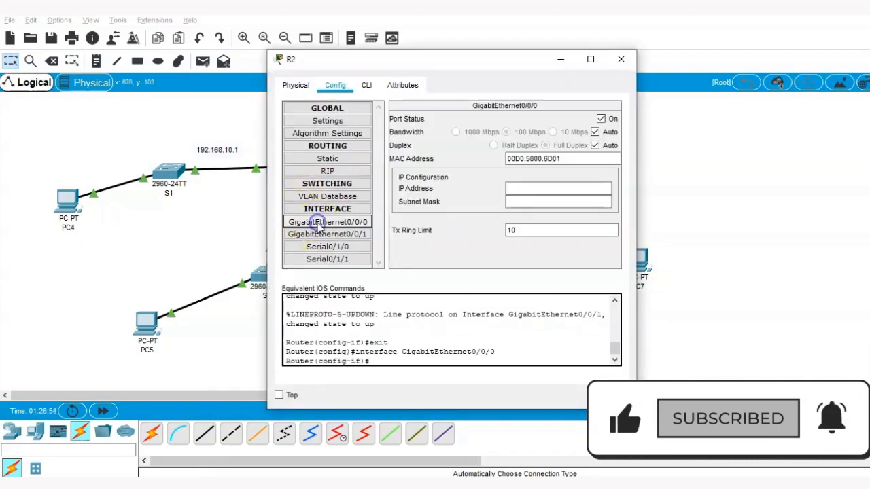
click(621, 59)
click(448, 170)
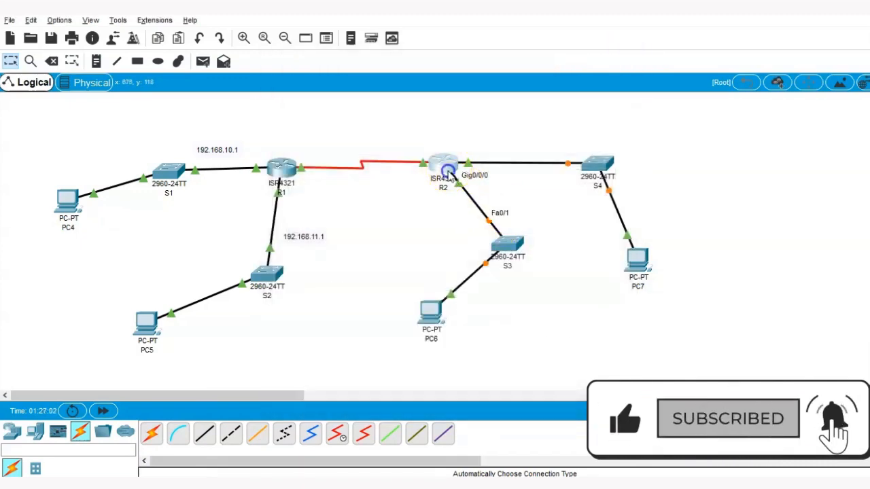
click(327, 222)
click(530, 188)
text(1)
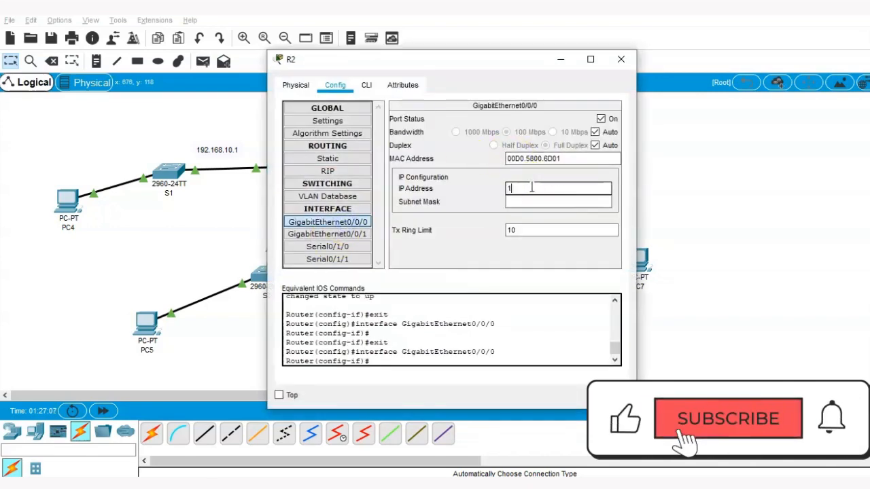